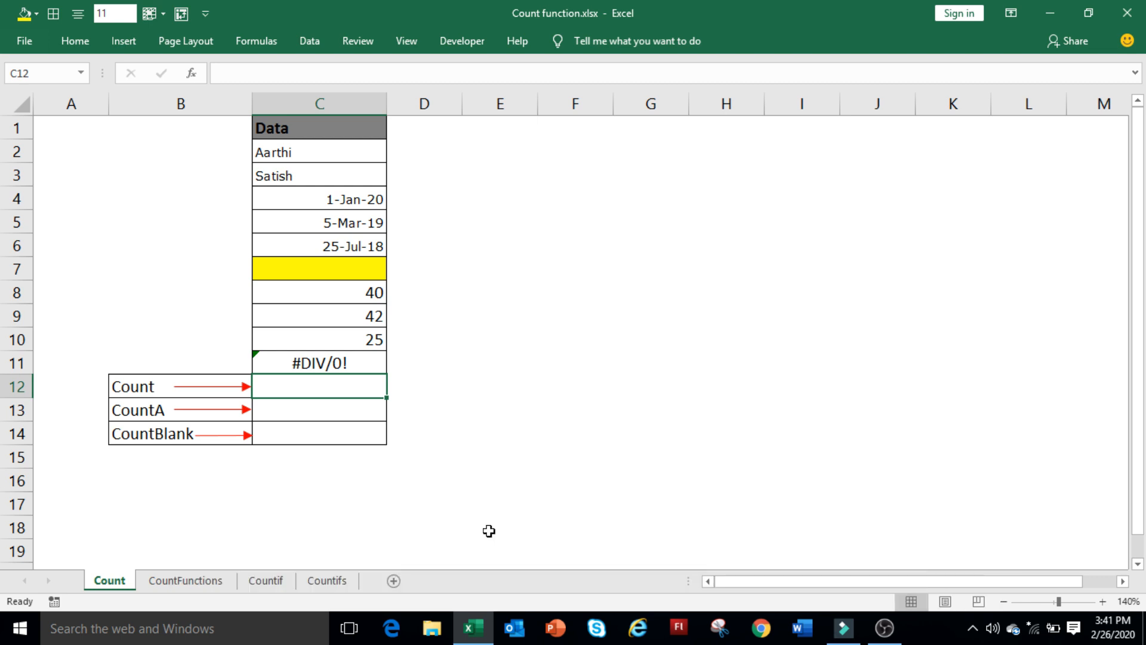
Enter a COUNT formula in cell C12 that covers the data range C2:C11.
type("=count")
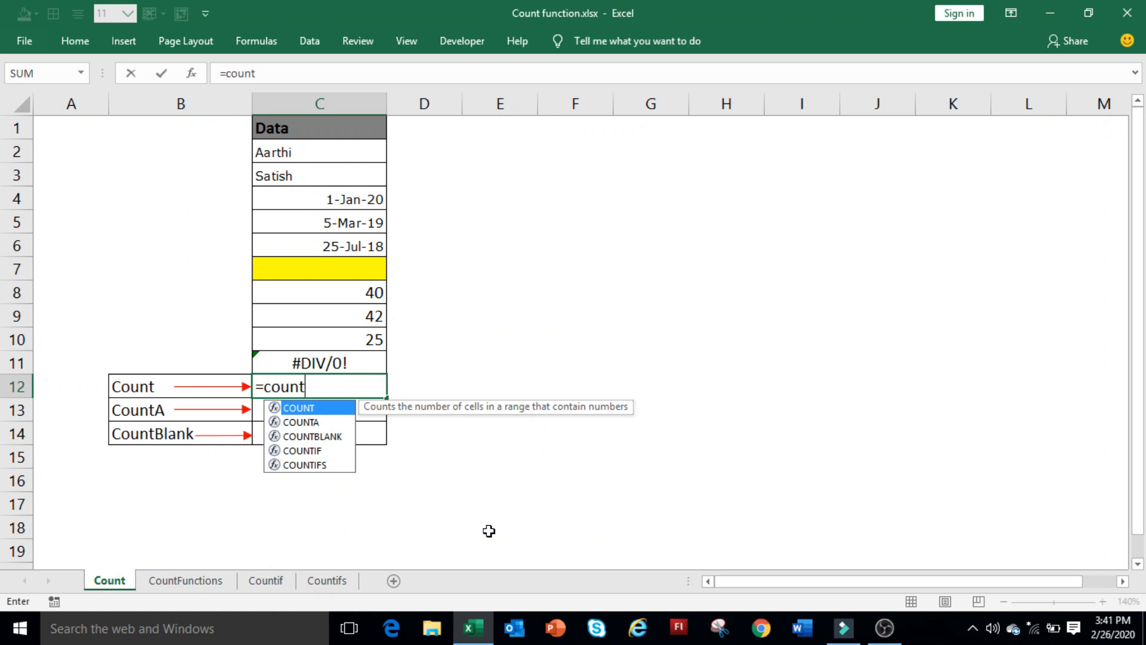
type("(")
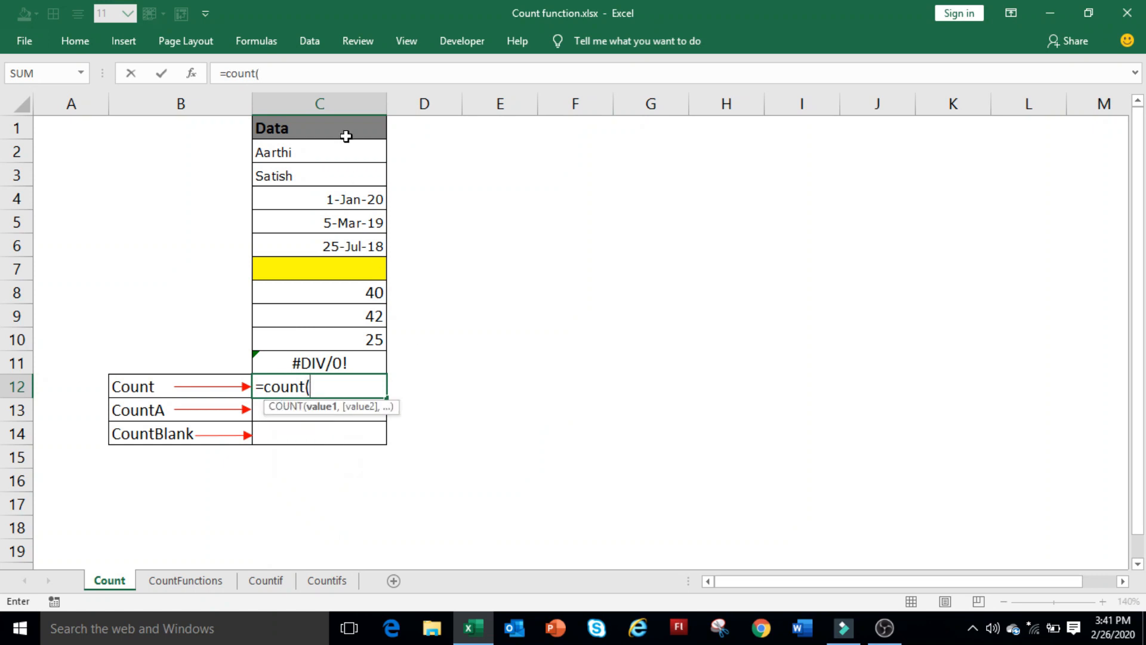
left_click_drag(333, 152, 346, 356)
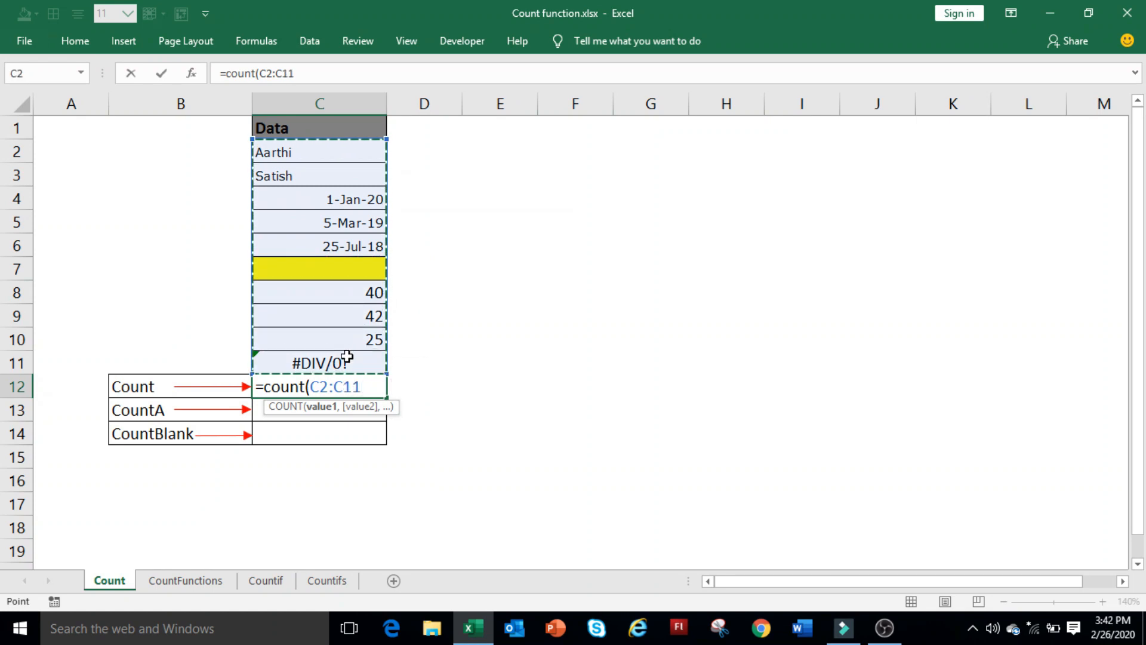
type(")")
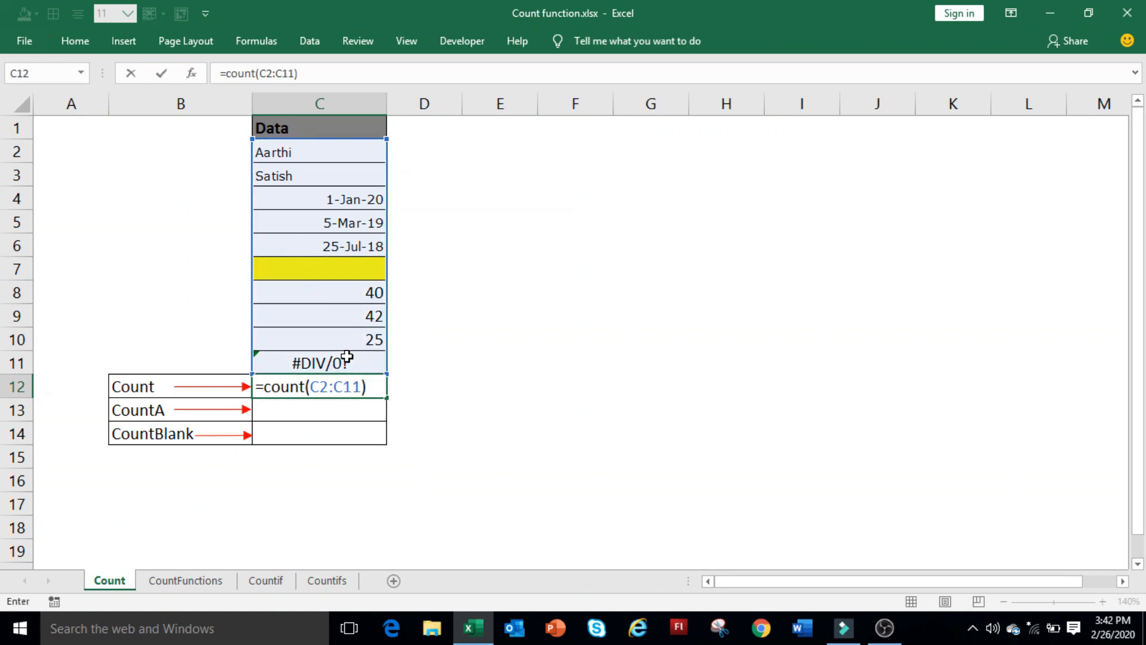
key("Return")
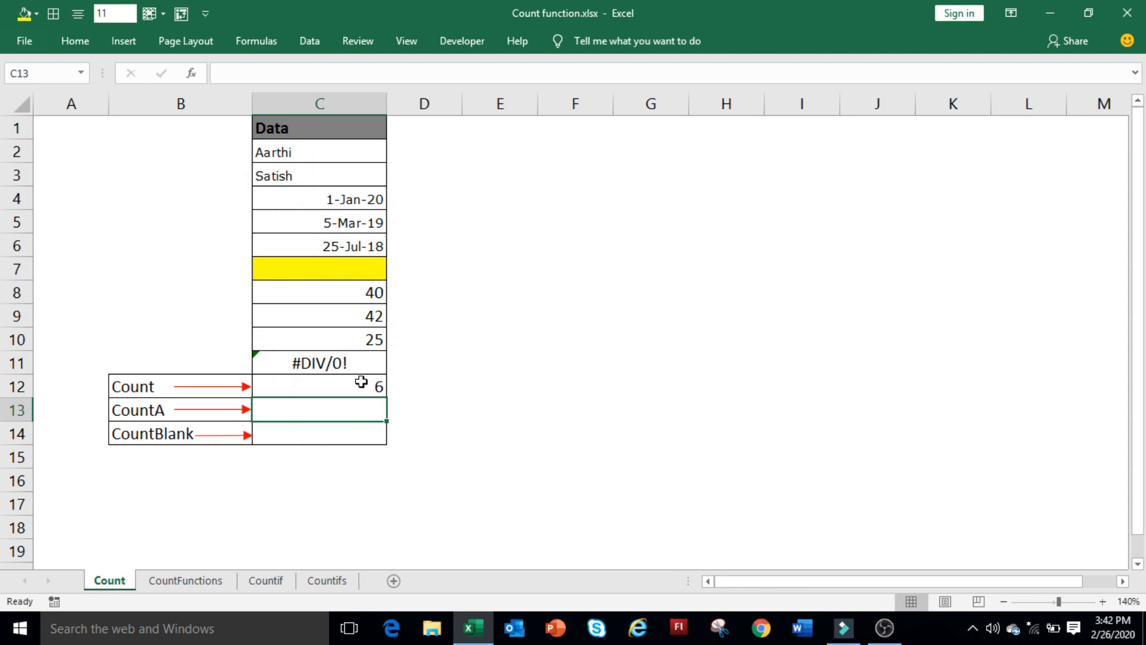
Highlight the date cells C4:C6 and the number cells C8:C10 to review the entries that COUNT includes.
left_click(350, 201)
left_click_drag(350, 217, 354, 245)
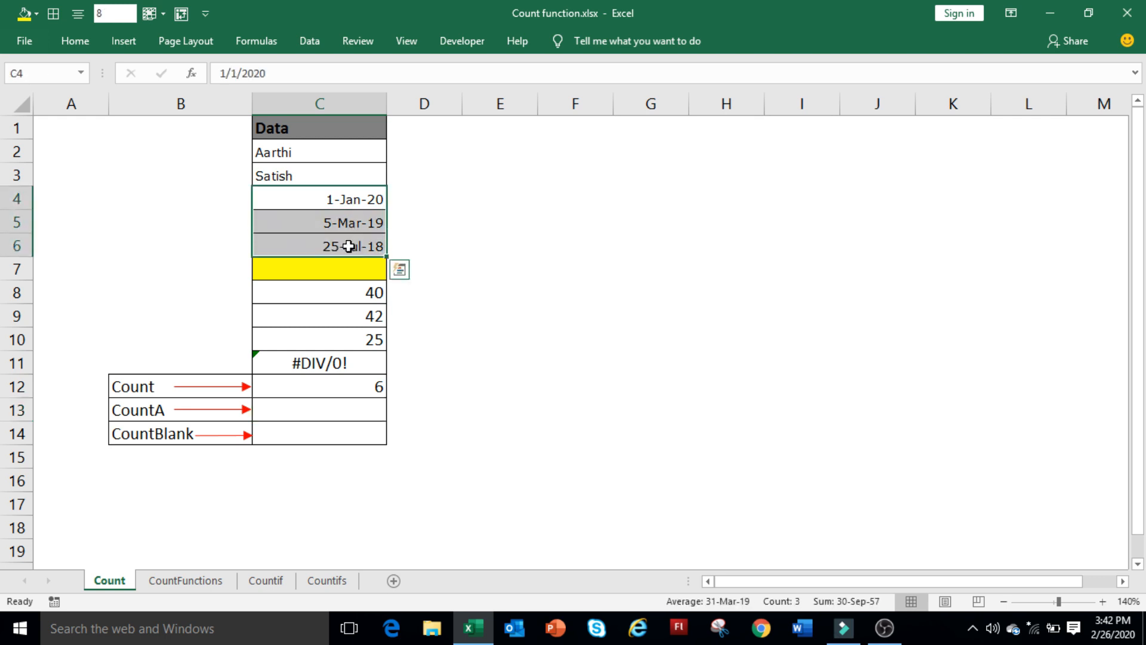
left_click(340, 291)
left_click_drag(340, 291, 341, 329)
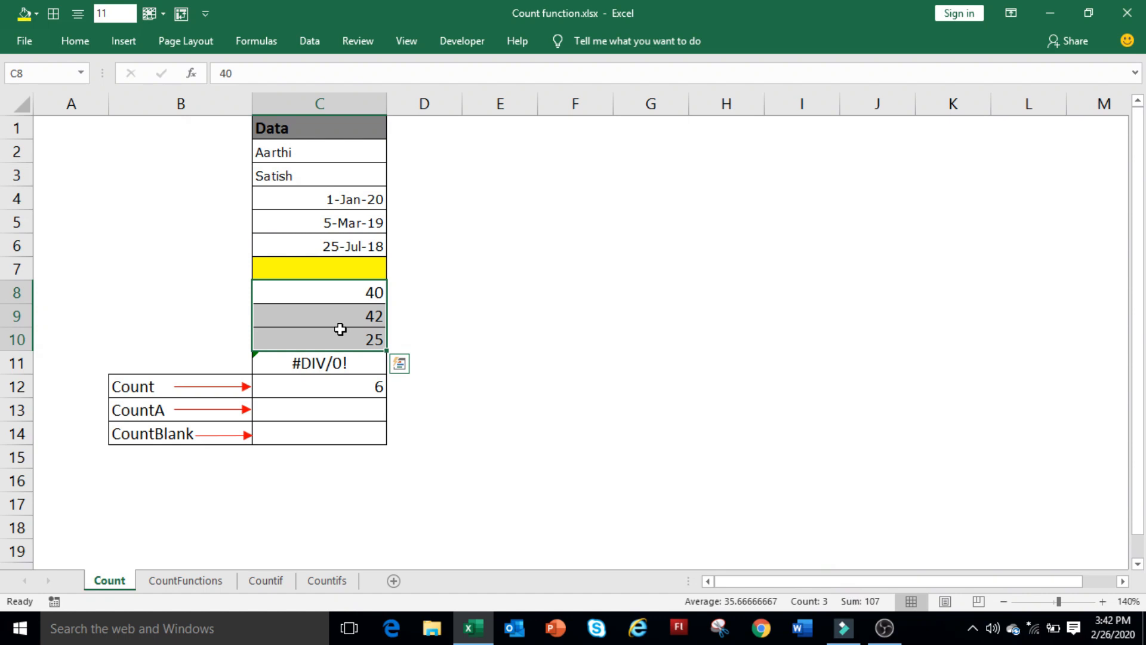
Enter a COUNTA formula in cell C13 for the range C2:C11 and highlight that range for review.
left_click(328, 418)
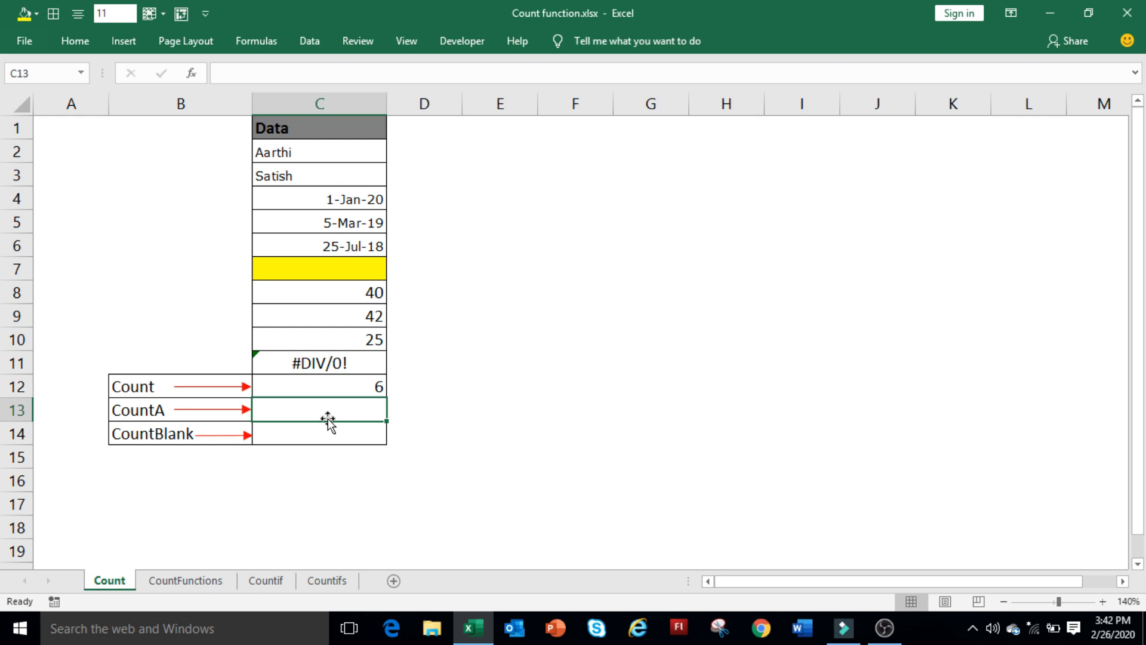
type("=cout")
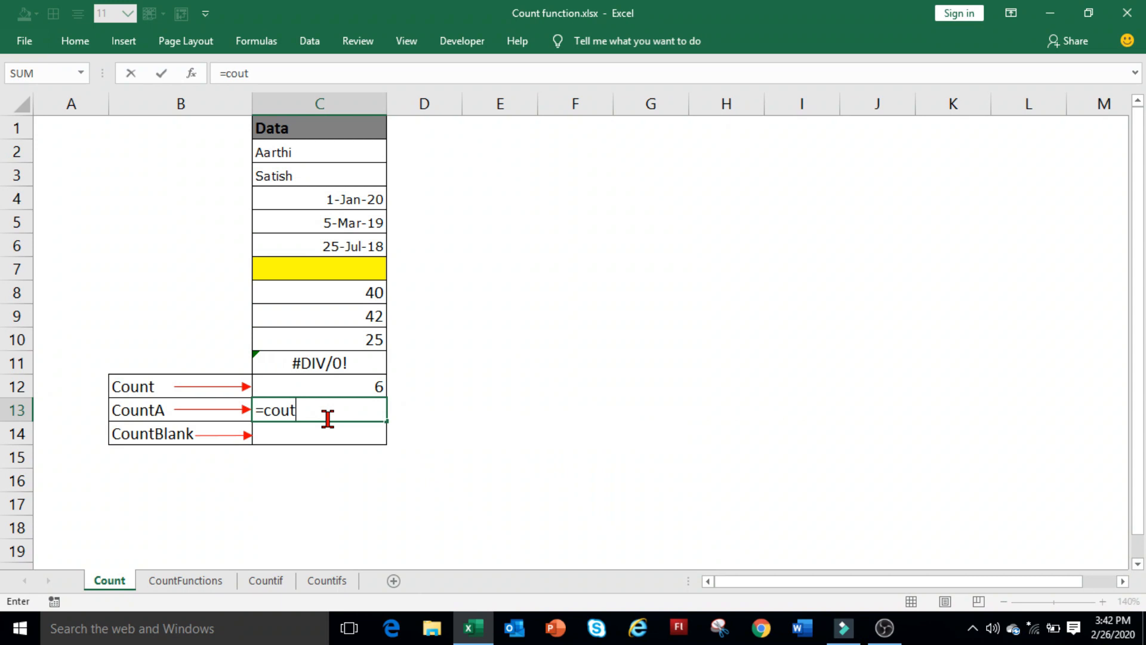
key("BackSpace")
type("nta")
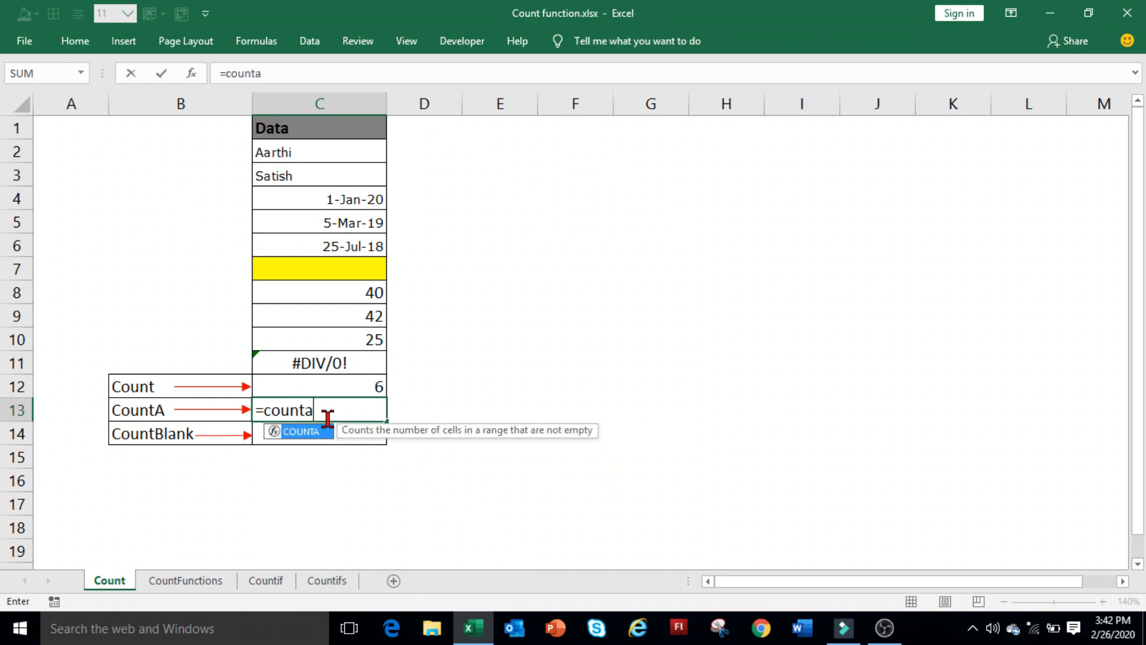
key("BackSpace")
type("A(")
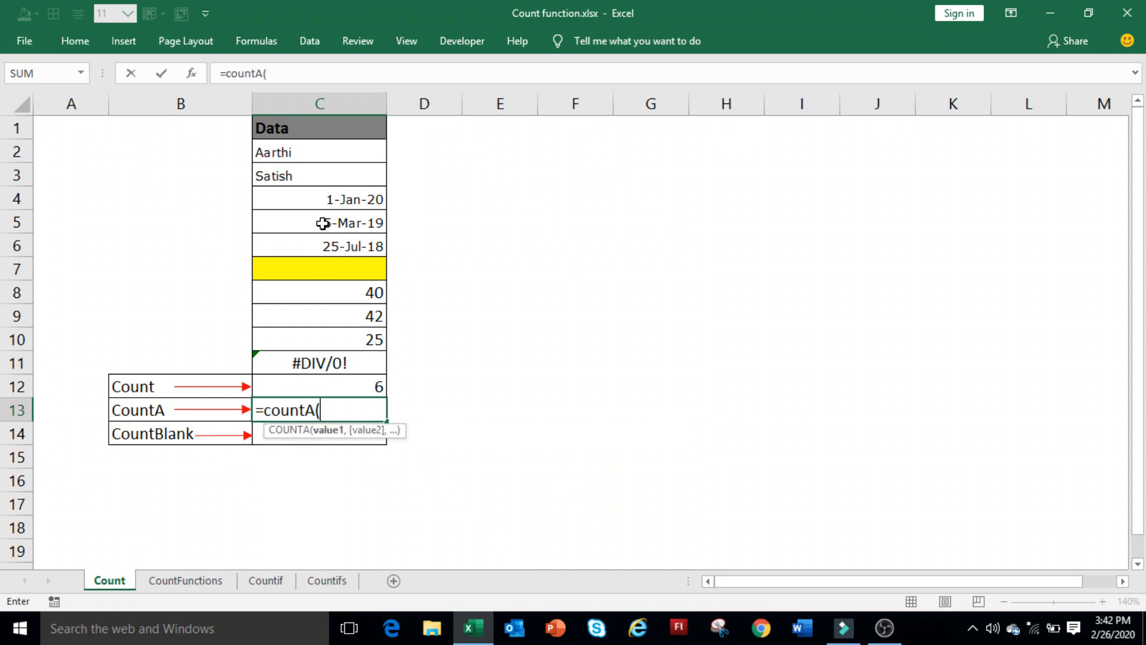
left_click_drag(322, 150, 323, 361)
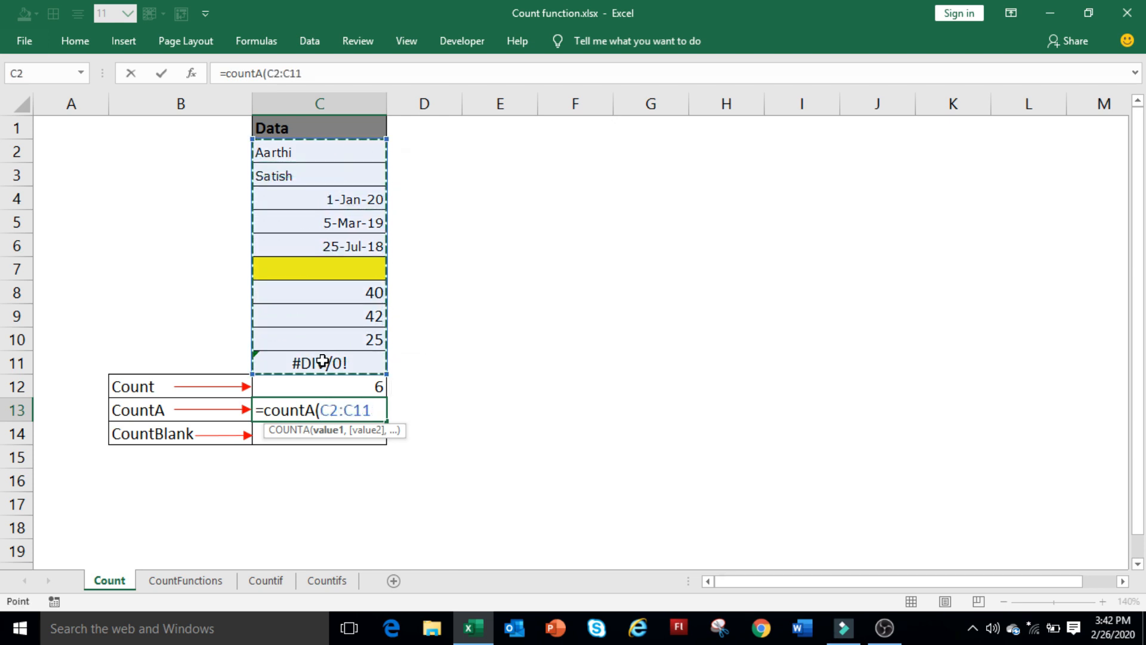
type(")")
key("Return")
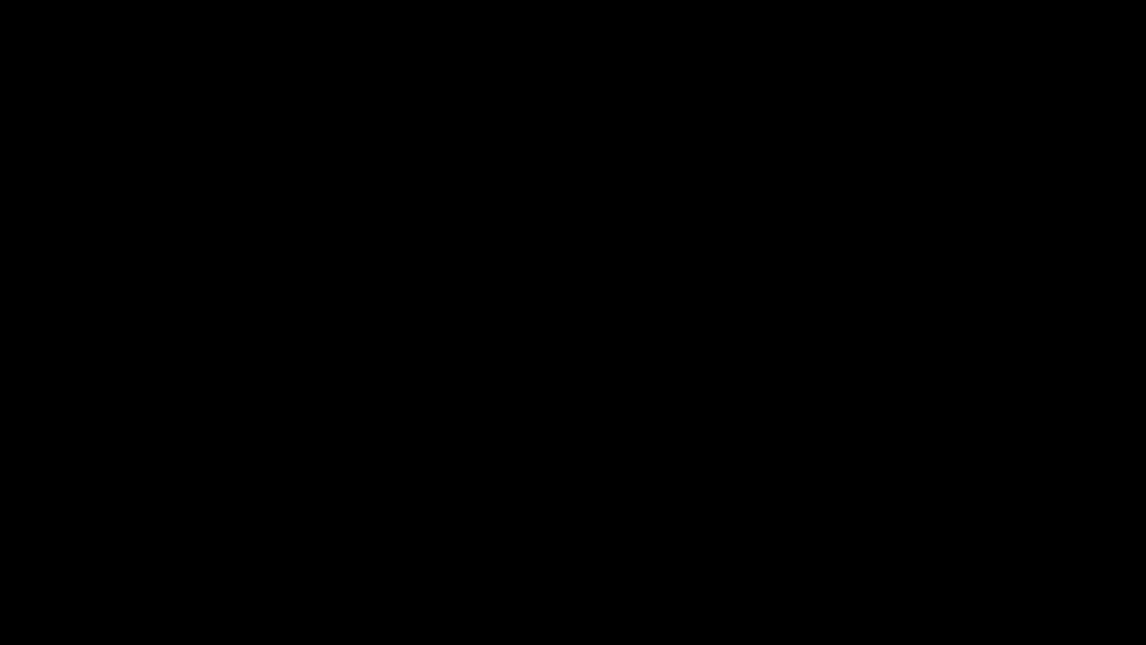
left_click_drag(320, 152, 354, 353)
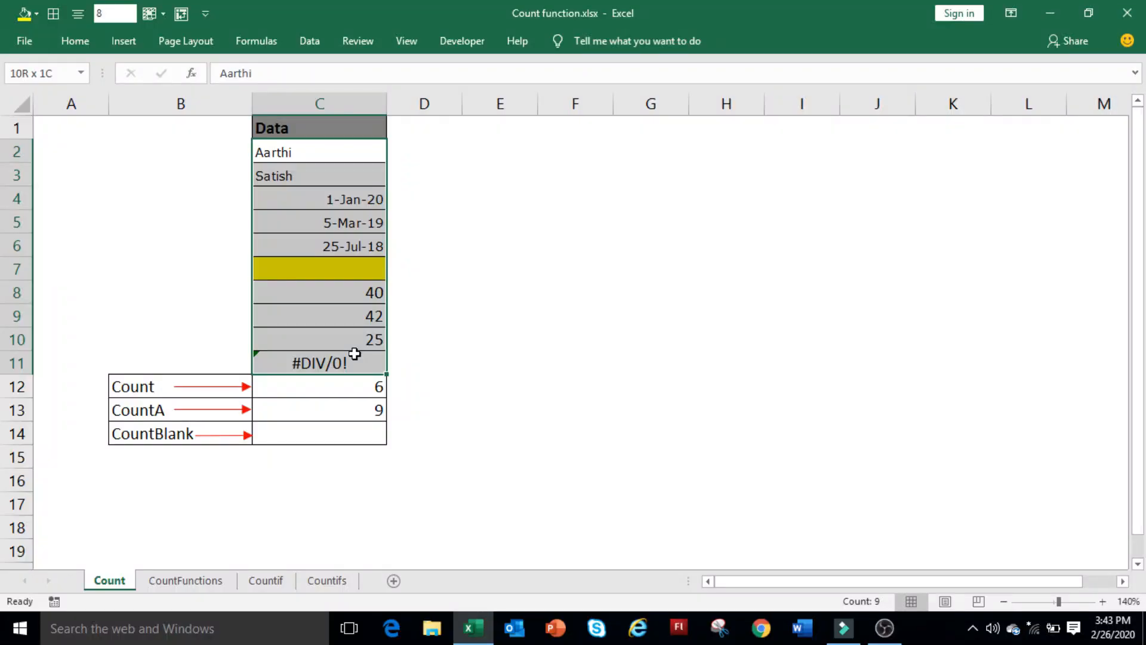
Enter a COUNTBLANK formula in cell C14 that covers the data range C2:C11.
left_click(354, 436)
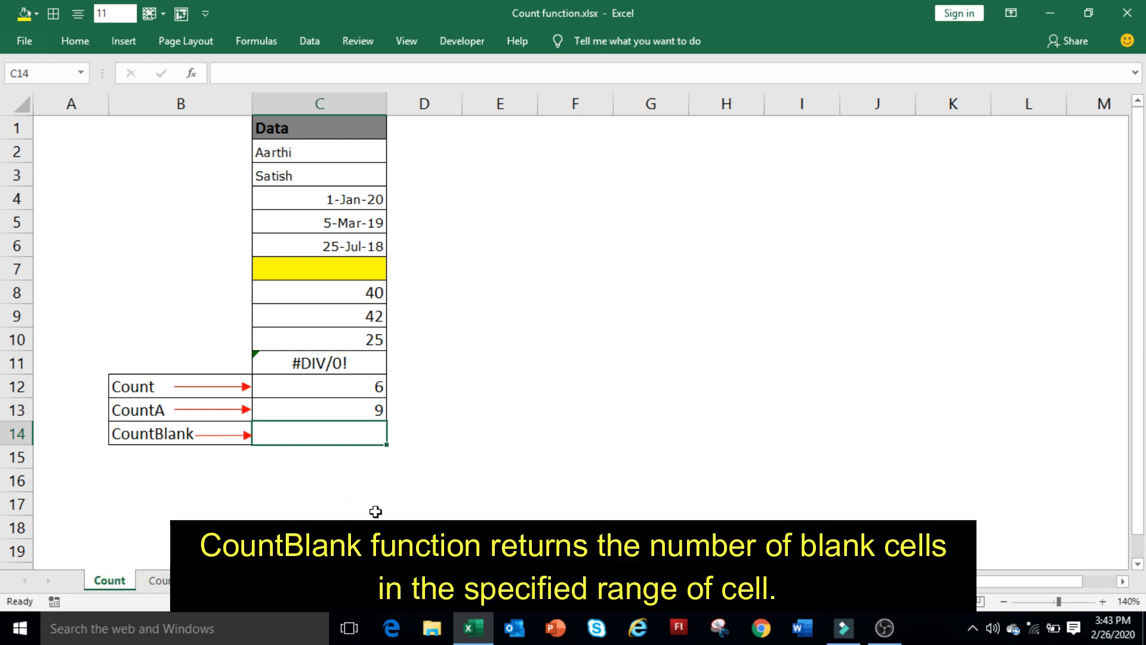
type("=")
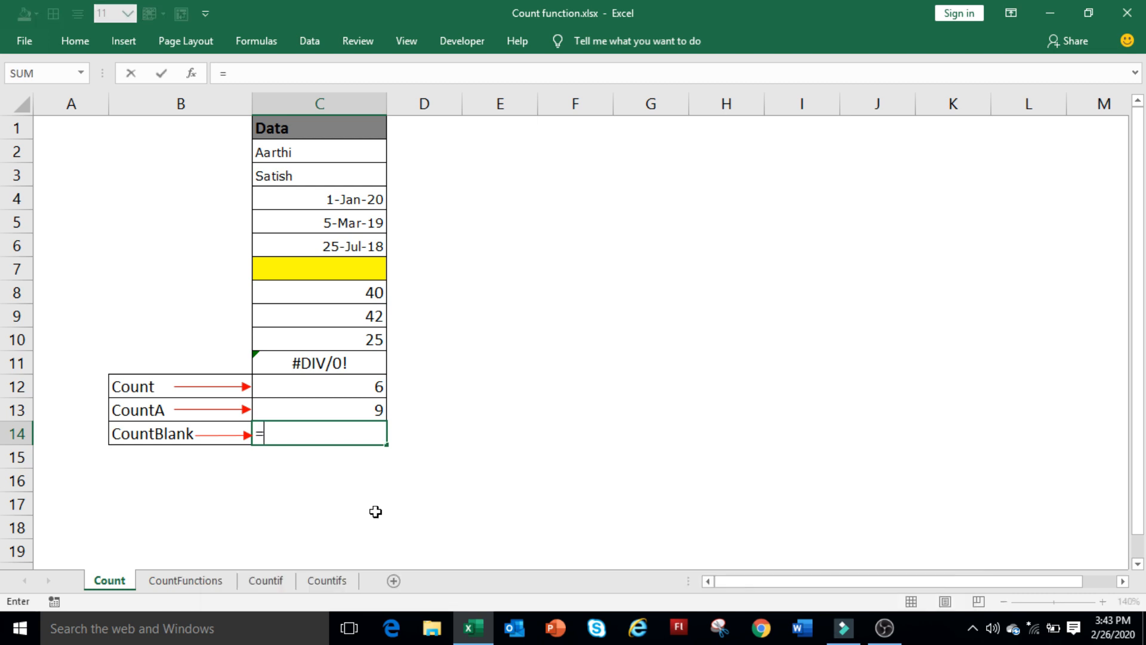
type("countbla")
key("BackSpace")
type("lank")
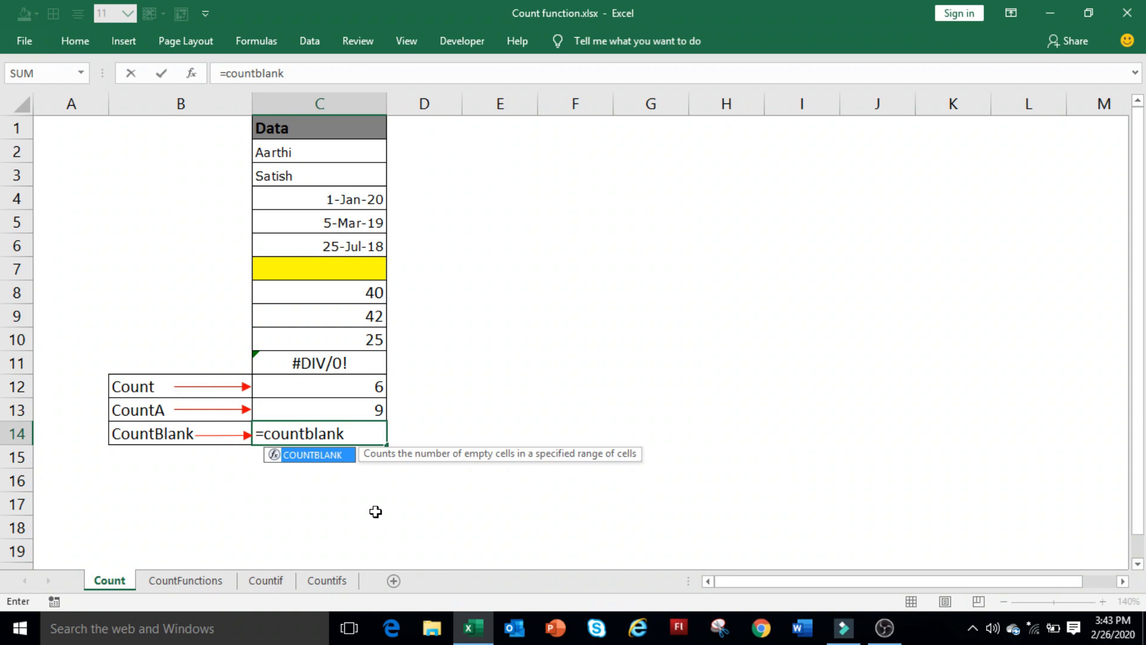
type("(")
left_click_drag(336, 159, 352, 365)
type(")")
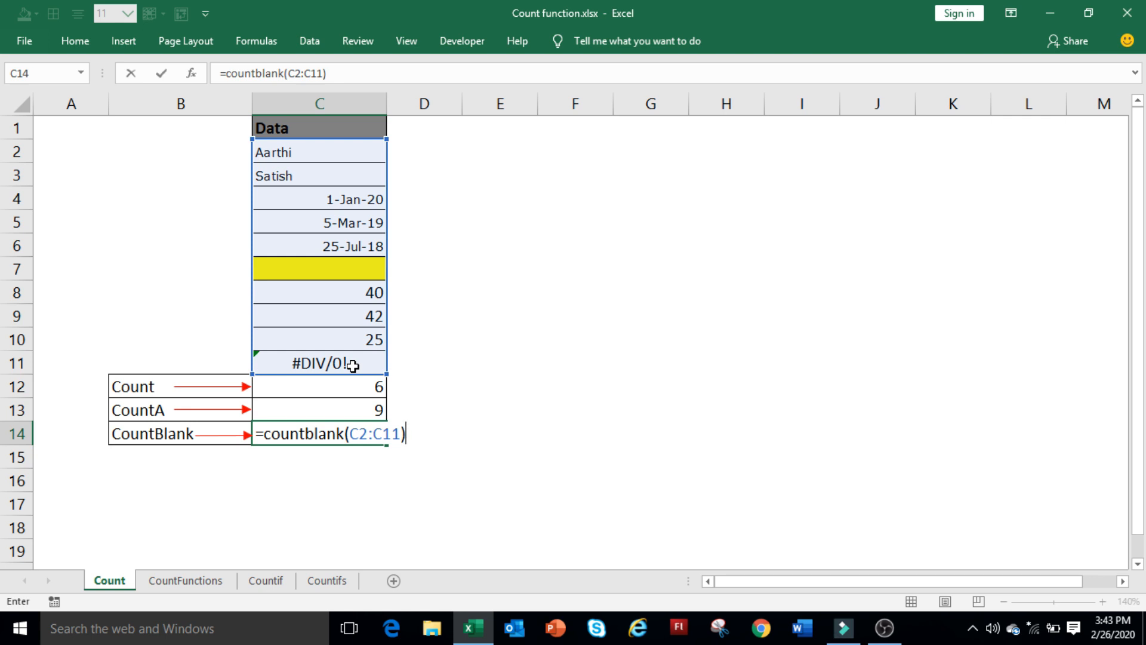
key("Return")
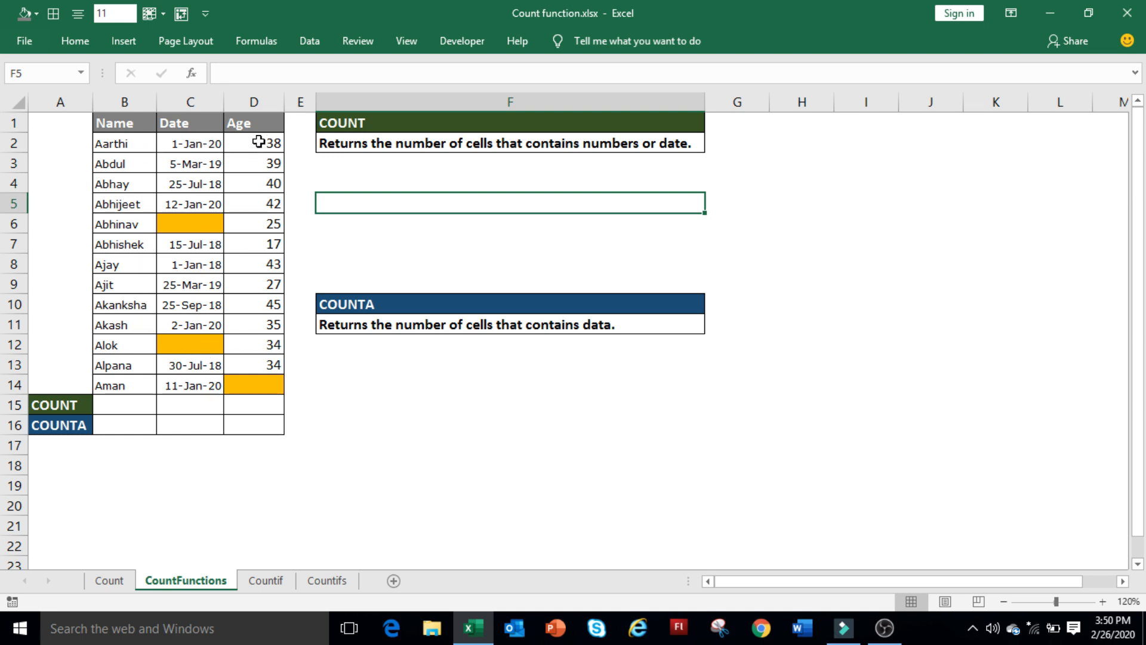
On the CountFunctions sheet, enter a COUNT formula in cell B15 for the Name column range B2:B14.
left_click(126, 405)
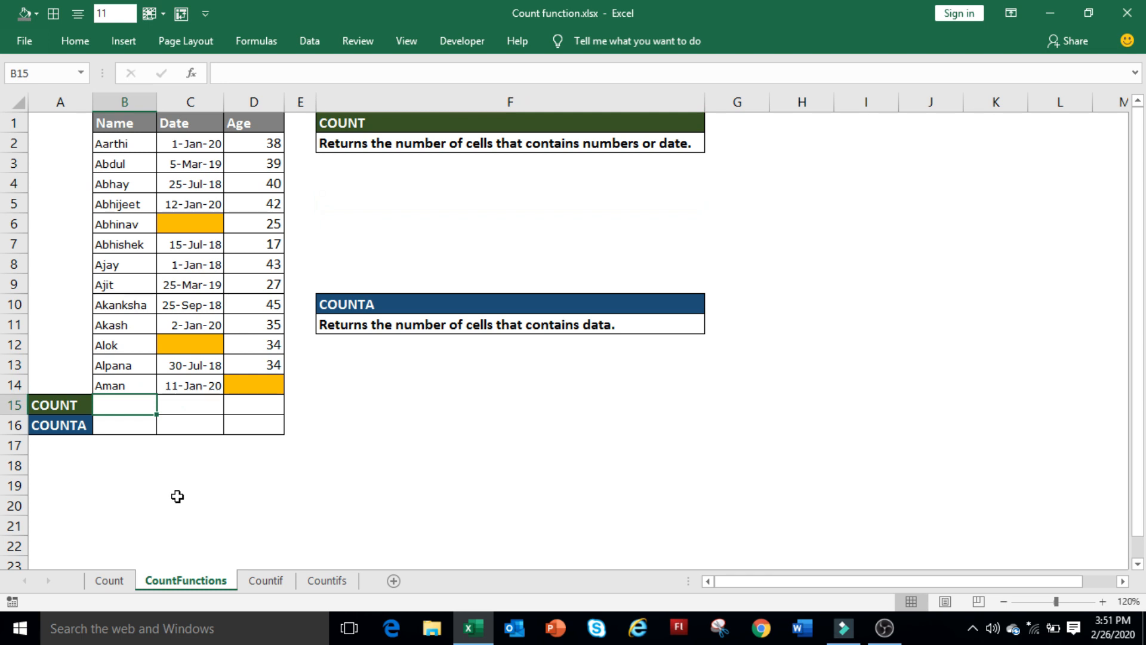
type("=cou")
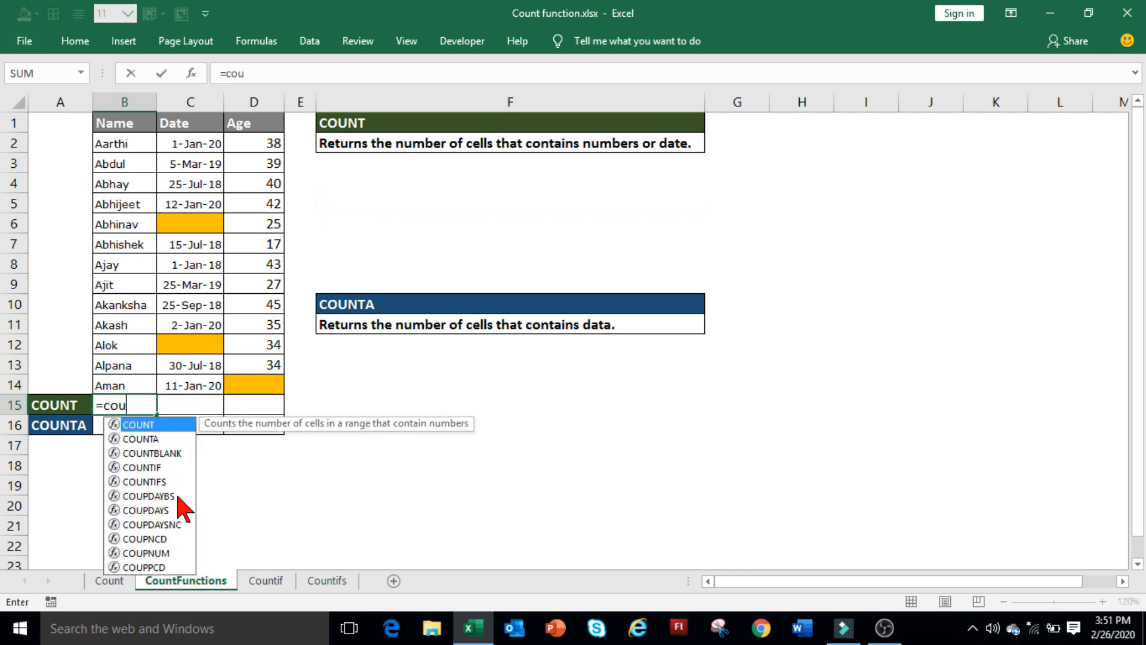
type("nt(")
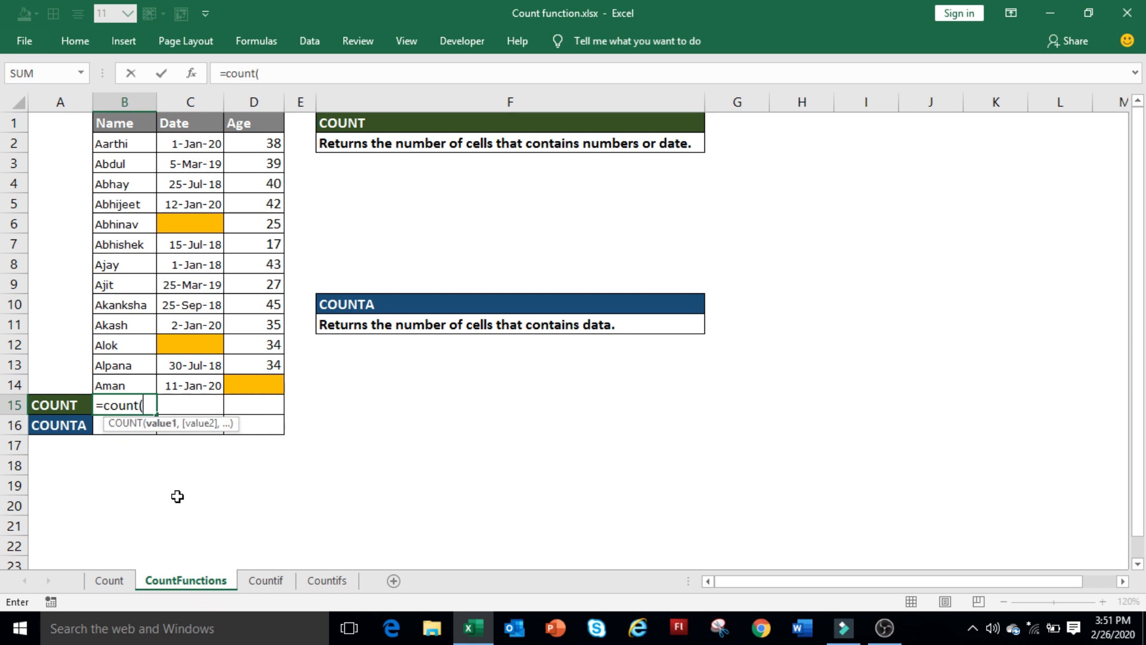
left_click(138, 142)
left_click_drag(138, 141, 134, 383)
key("Return")
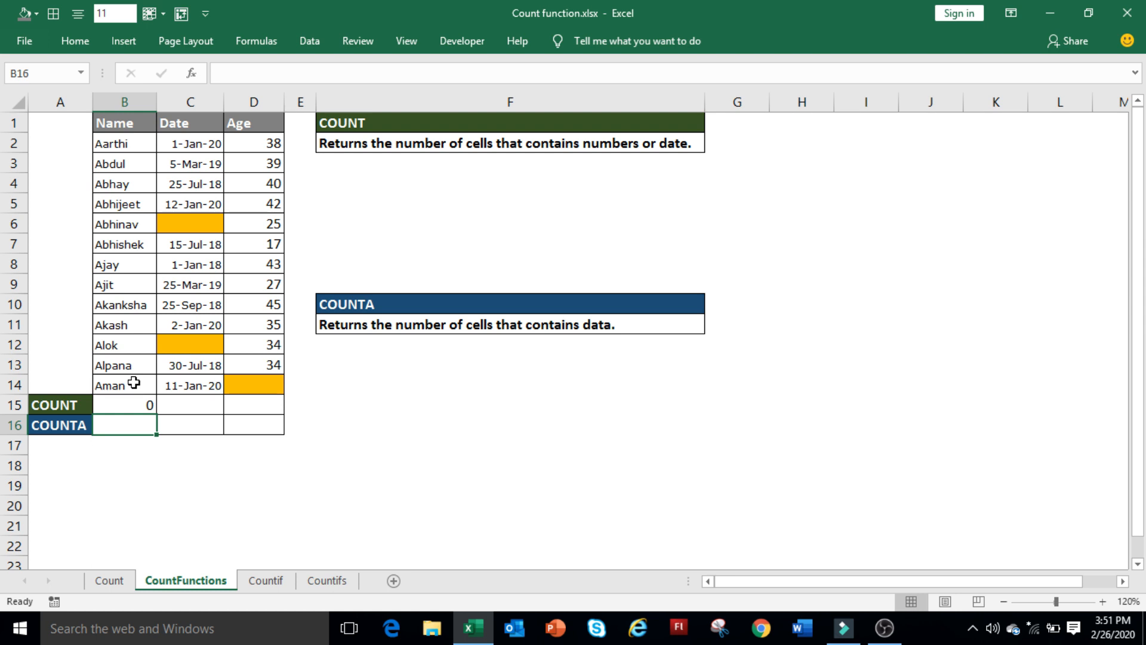
Enter a COUNTA formula in cell B16 for the Name column range B2:B14.
type("=coun")
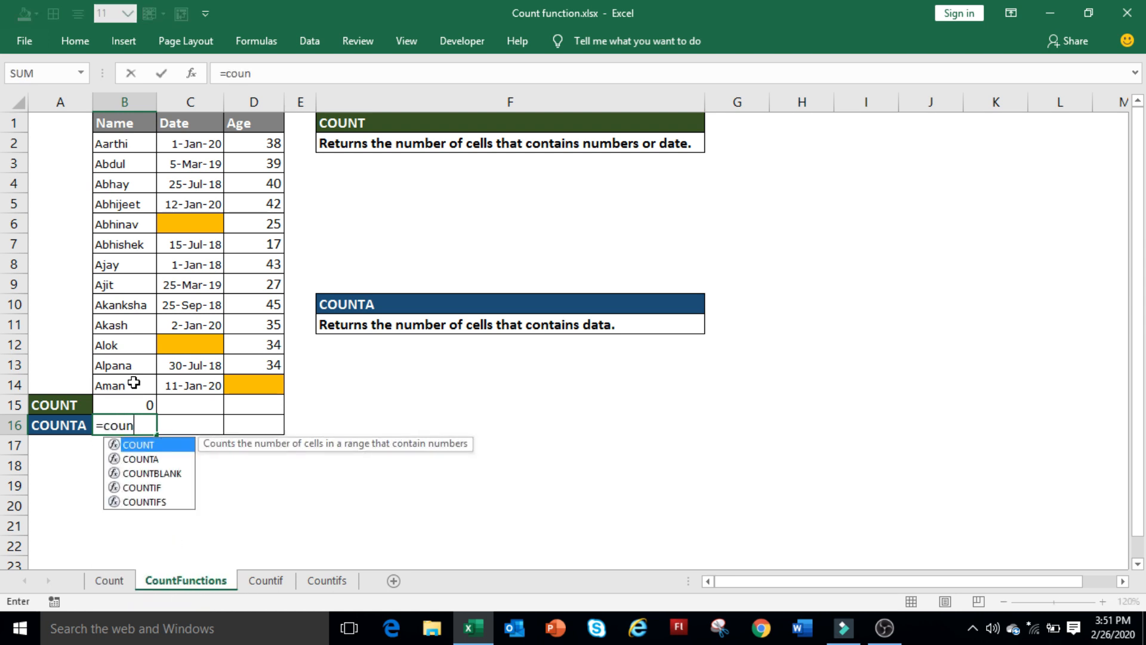
type("tA(")
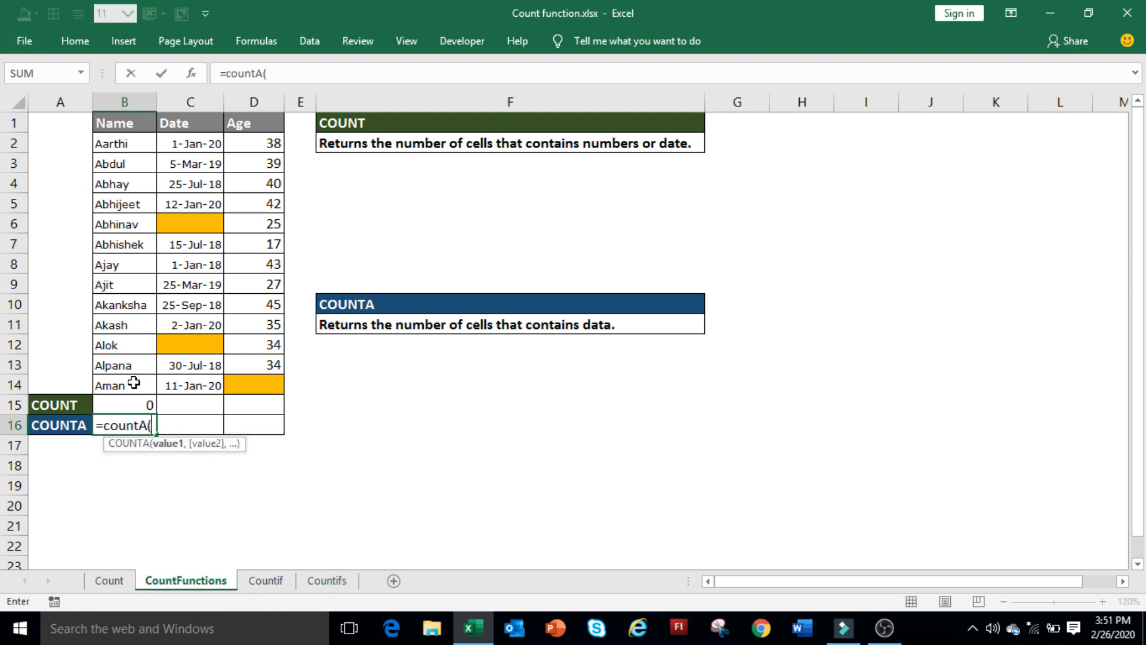
left_click_drag(125, 147, 128, 385)
type(")")
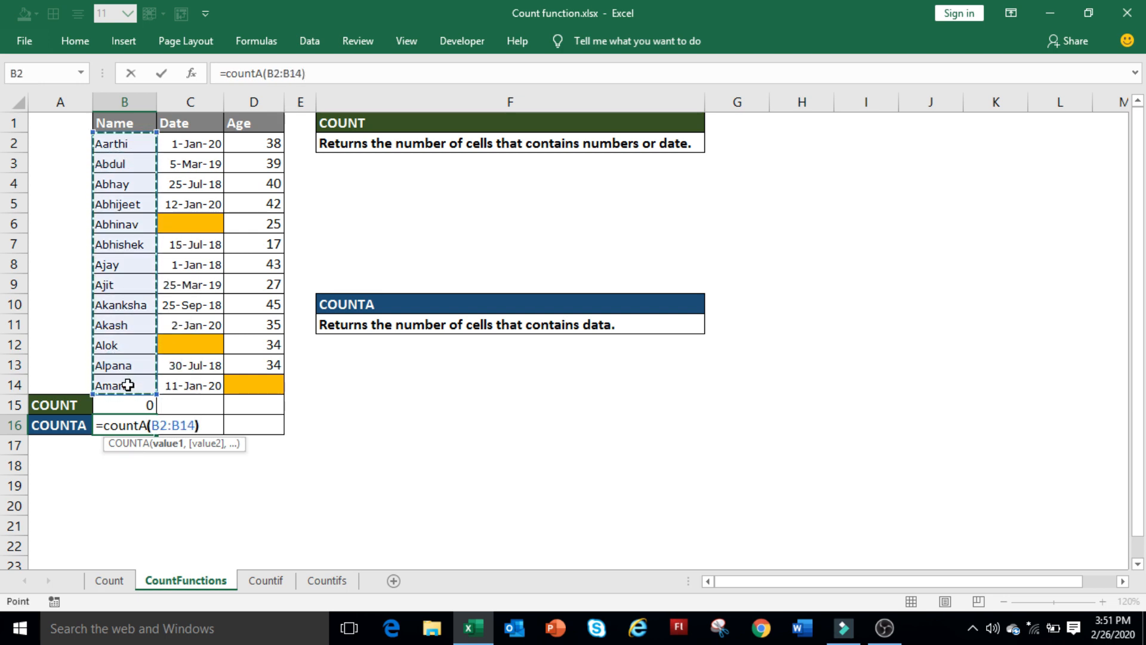
key("Return")
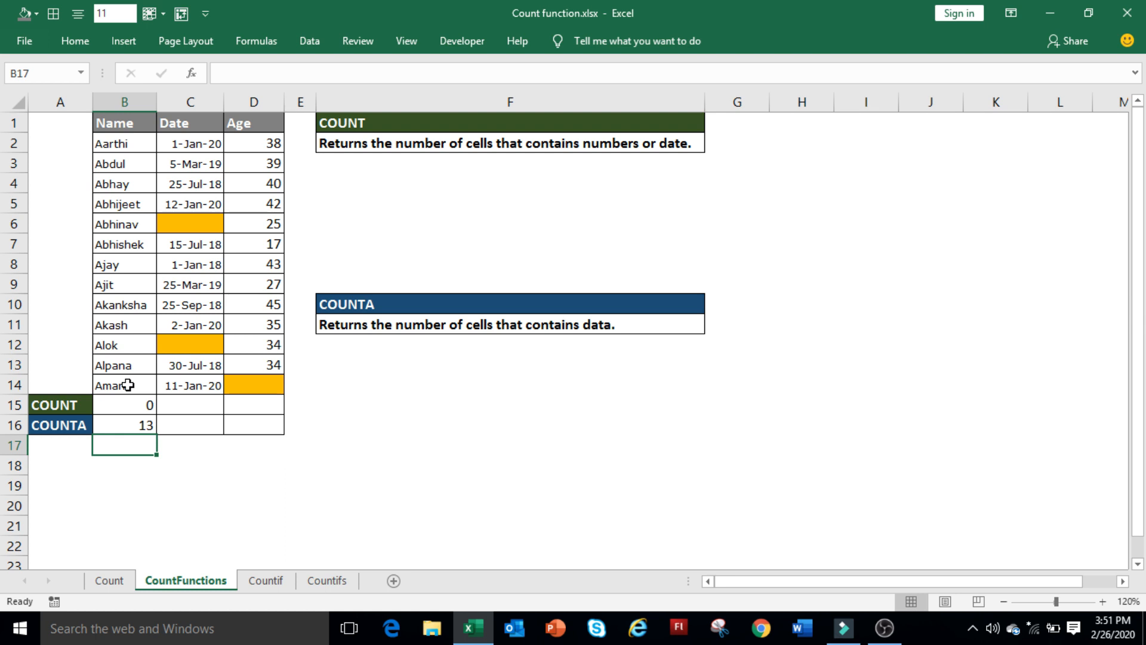
Enter a COUNT formula in cell C15 for the Date column range C2:C14.
left_click(173, 404)
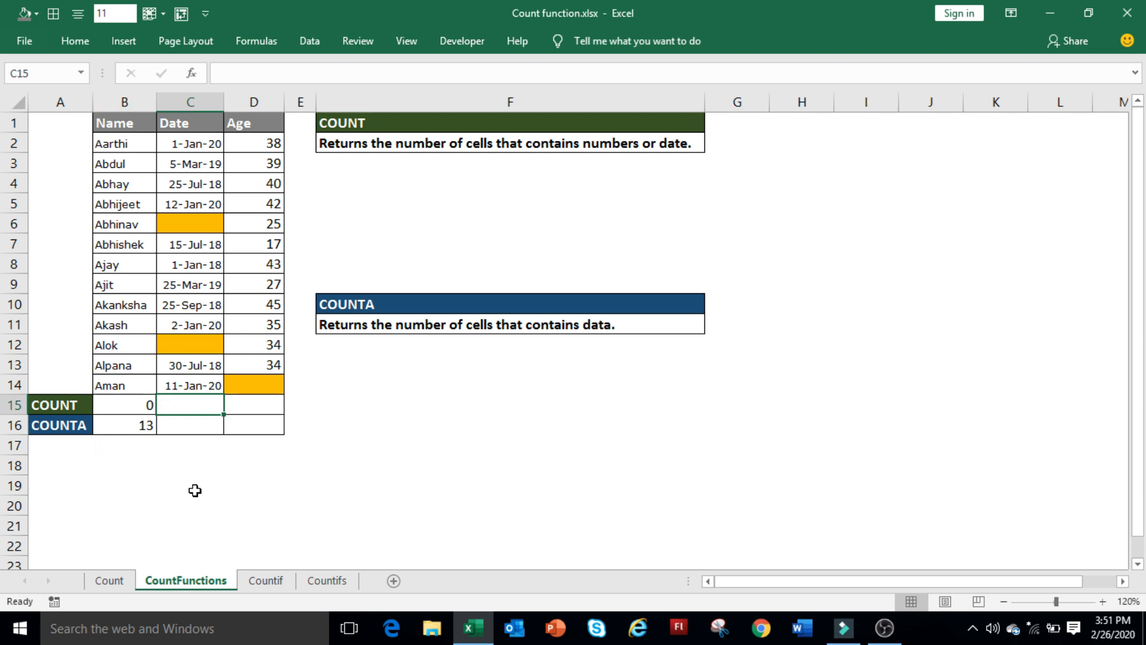
type("=coun")
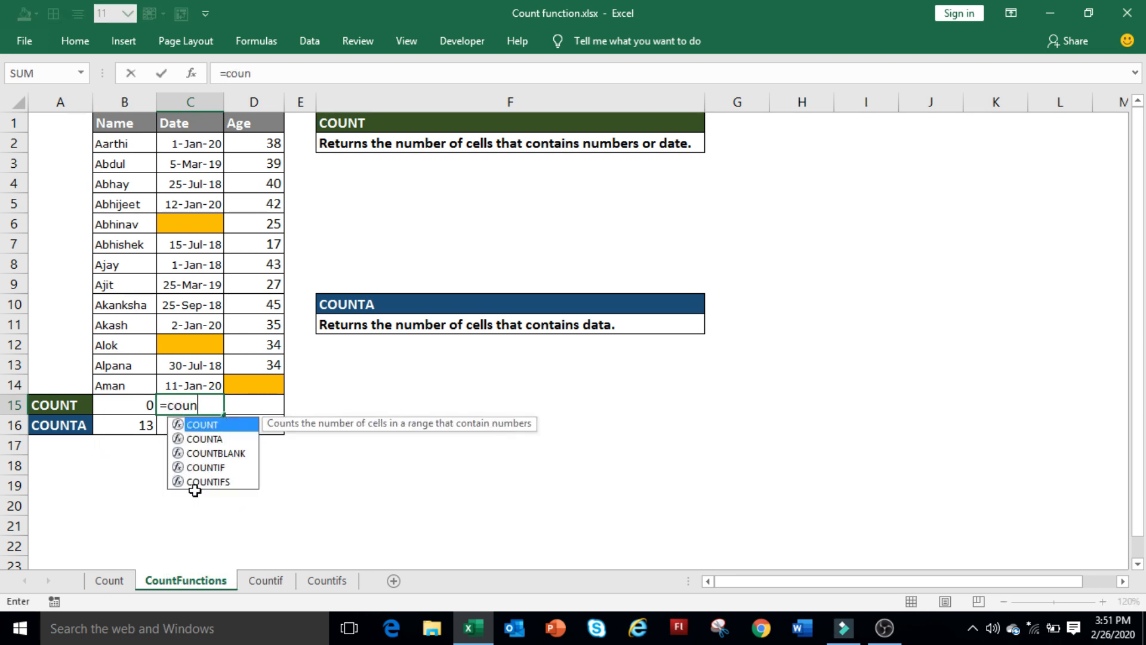
type("t(")
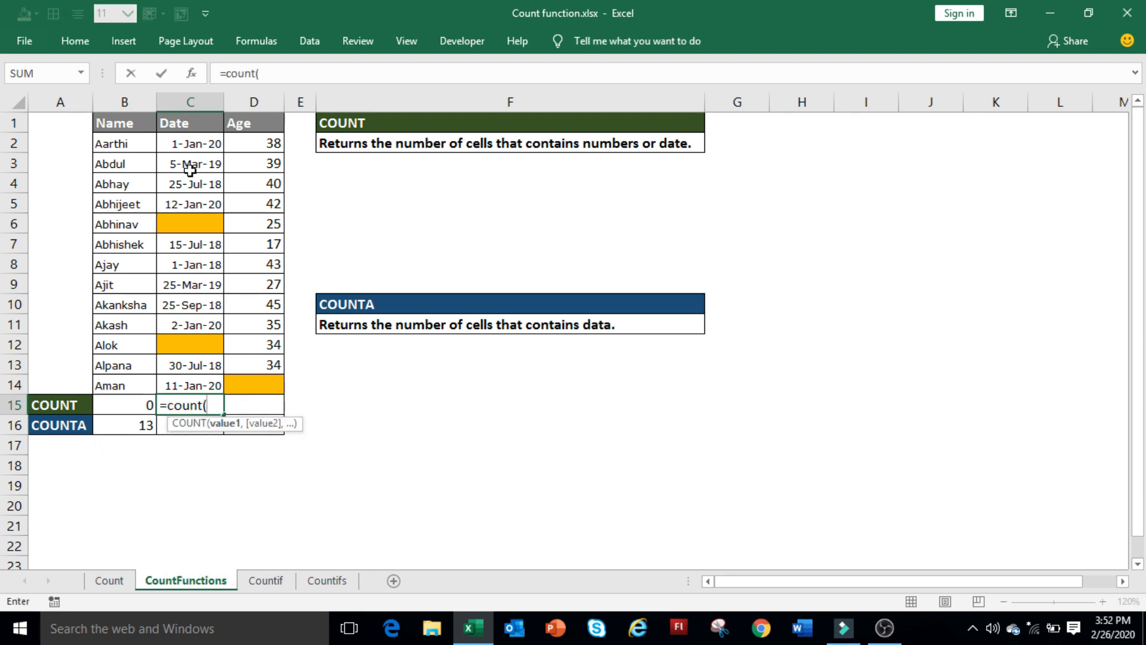
left_click_drag(189, 147, 197, 383)
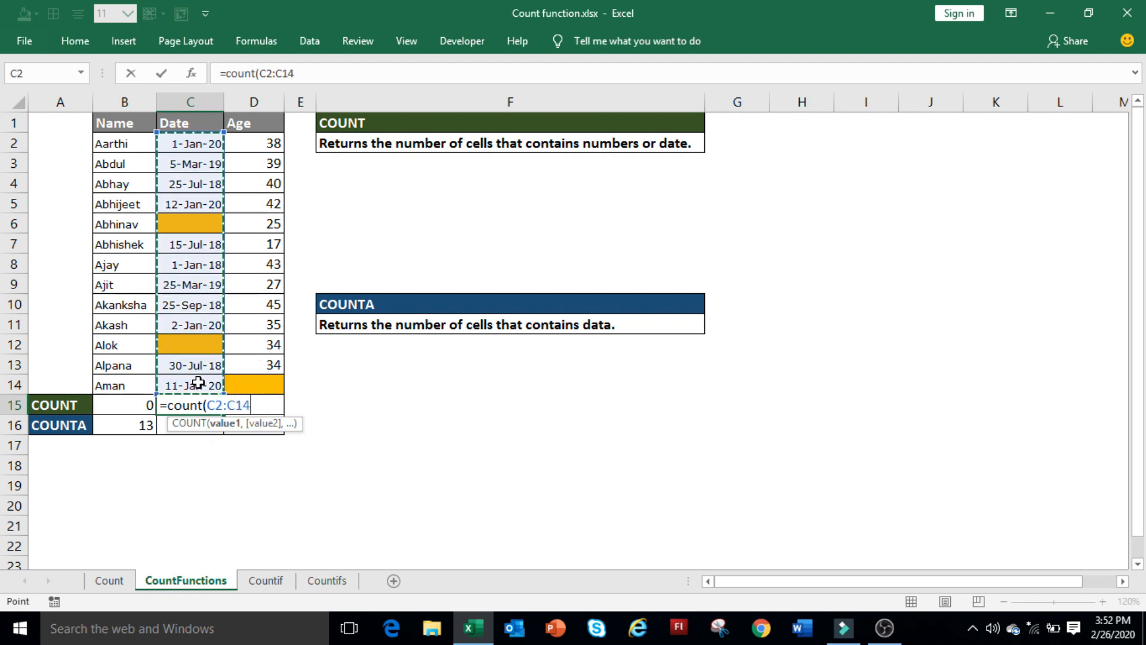
type(")")
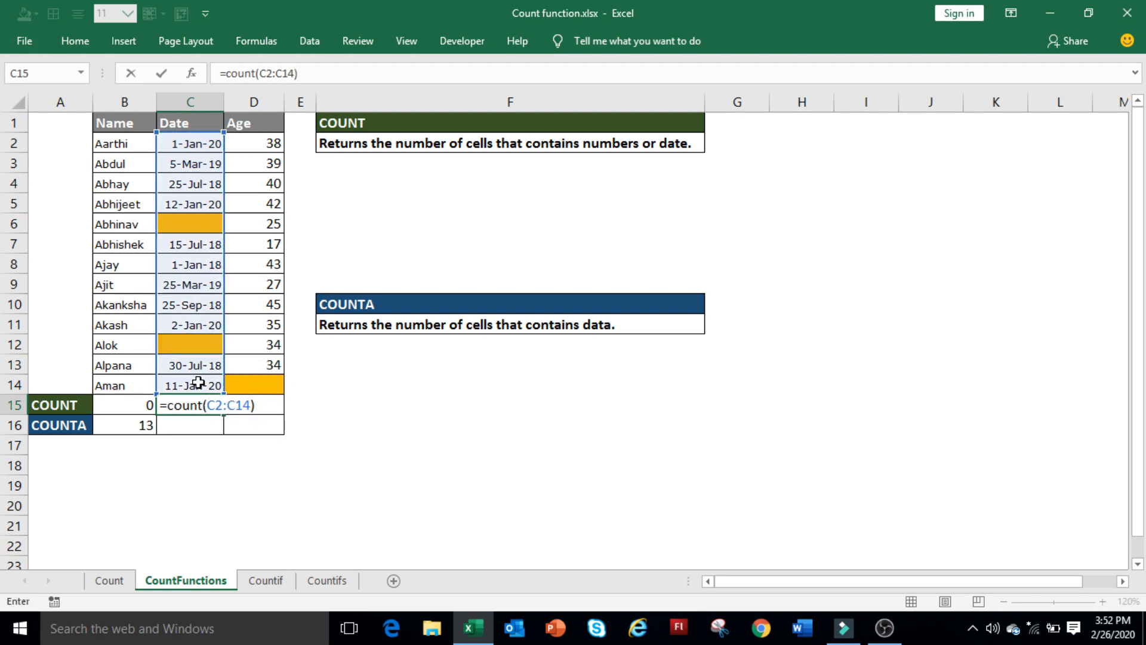
key("Return")
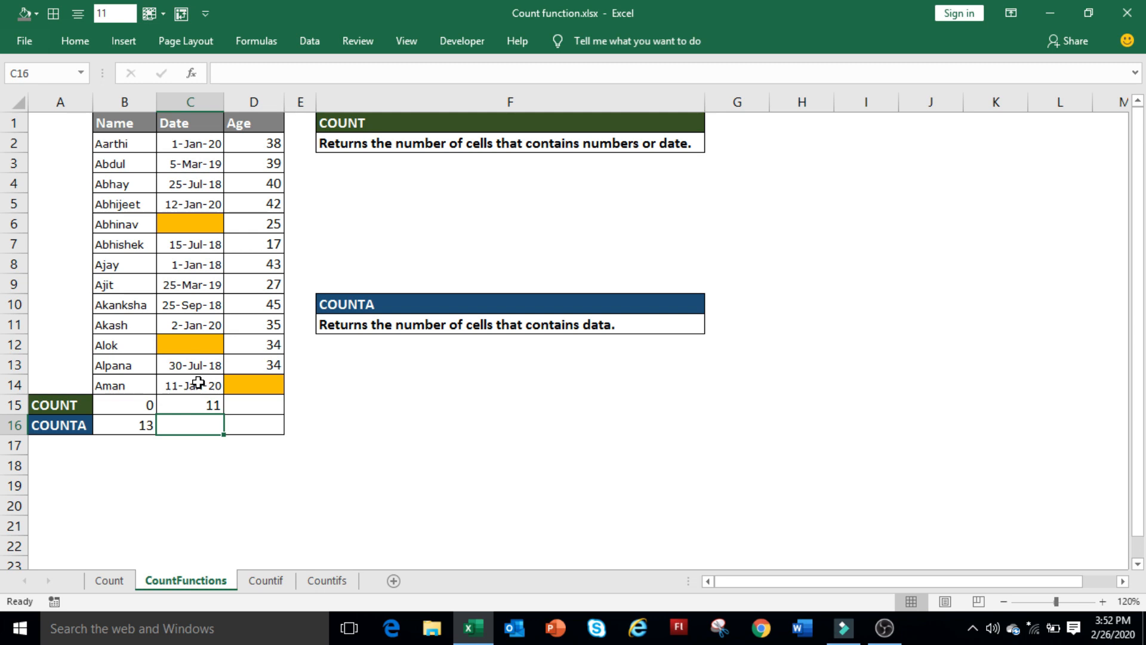
Enter a COUNTA formula in cell C16 for the Date column range C2:C14.
type("=countA")
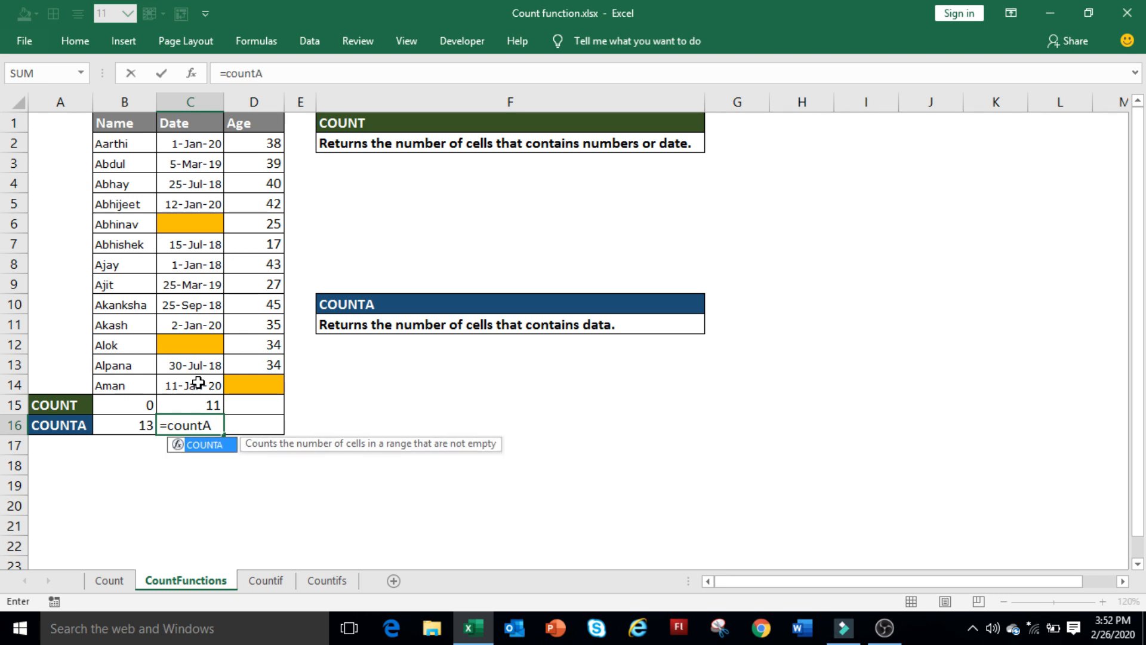
type("(")
left_click_drag(189, 153, 192, 386)
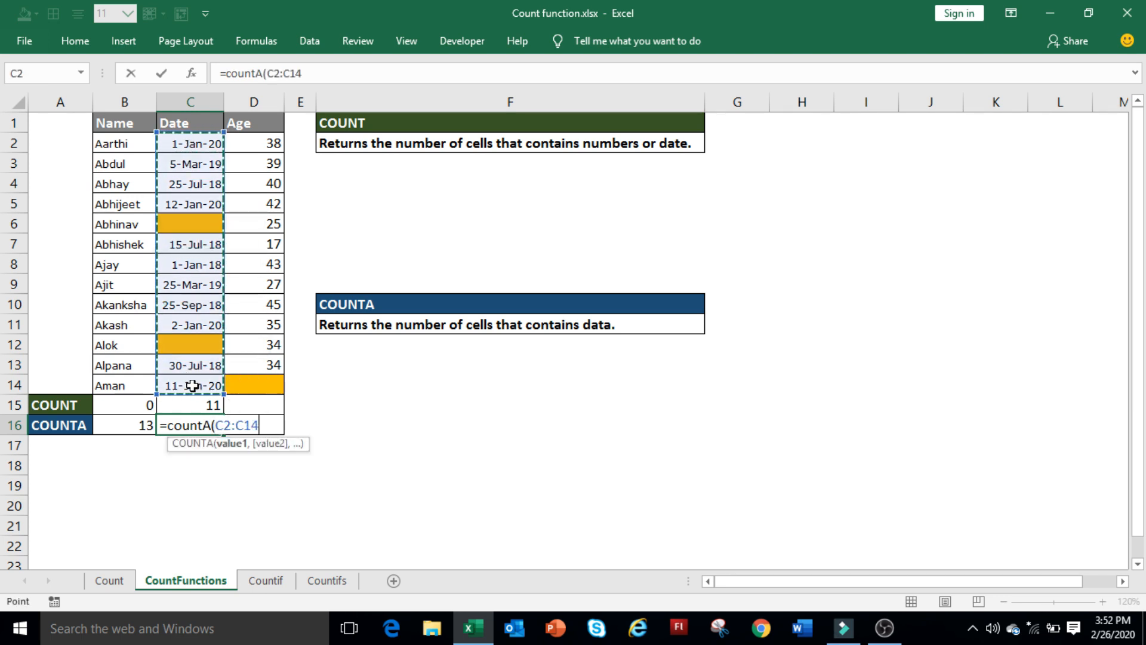
type(")")
key("Return")
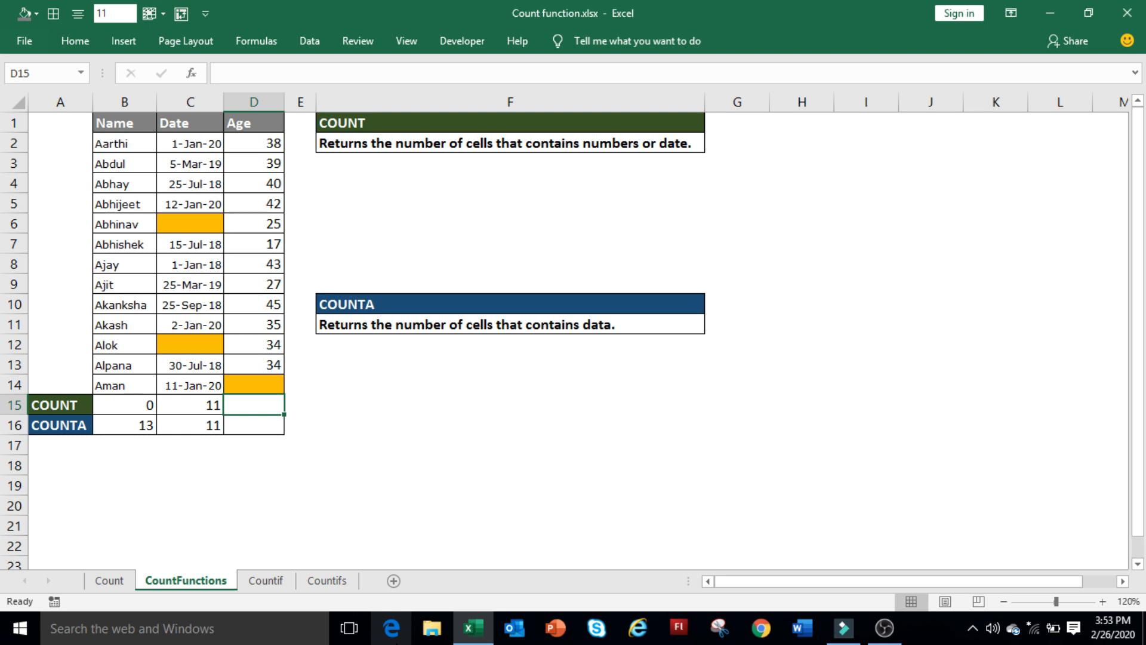
Enter a COUNT formula in cell D15 for the Age column range D2:D14.
type("=c")
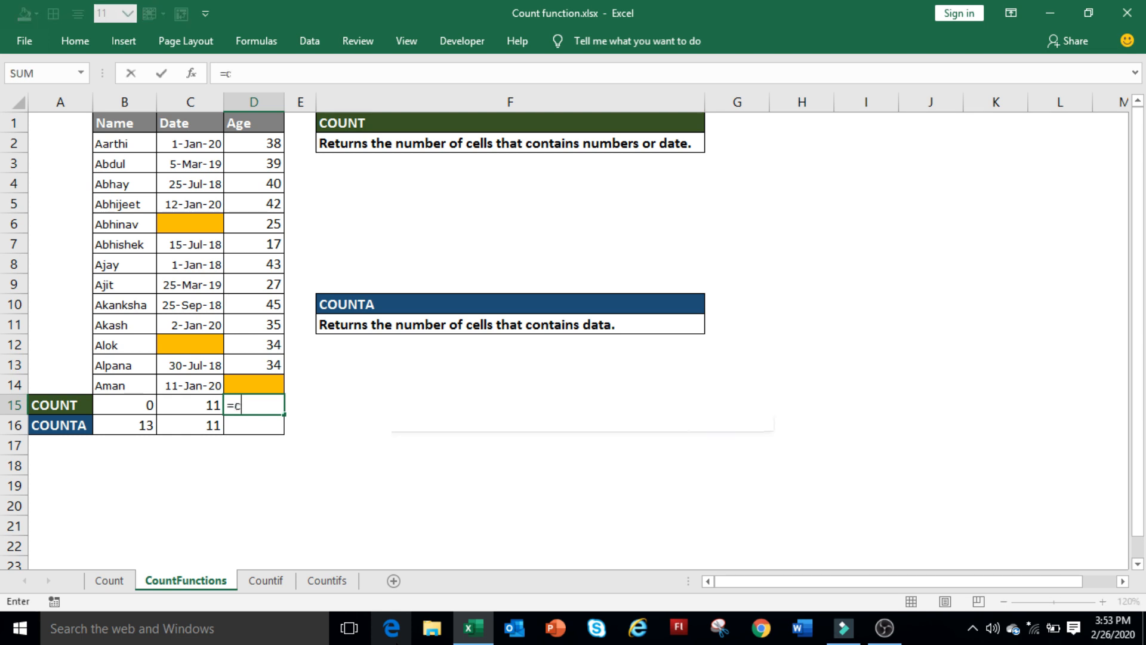
type("ount(")
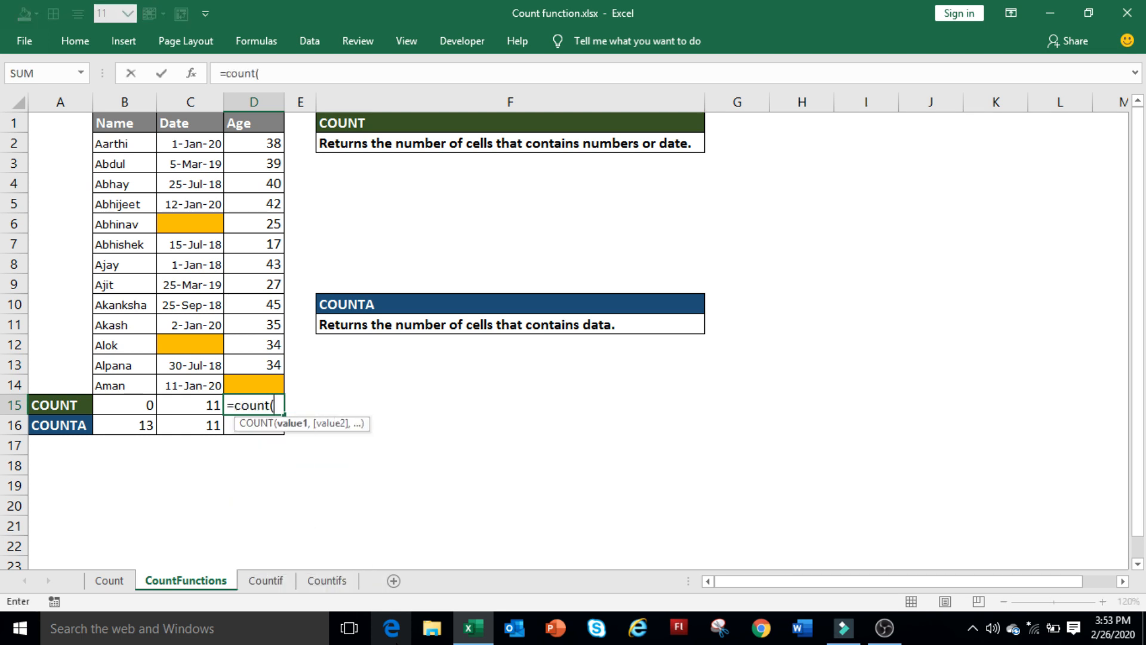
left_click_drag(262, 143, 267, 383)
type(")")
key("Return")
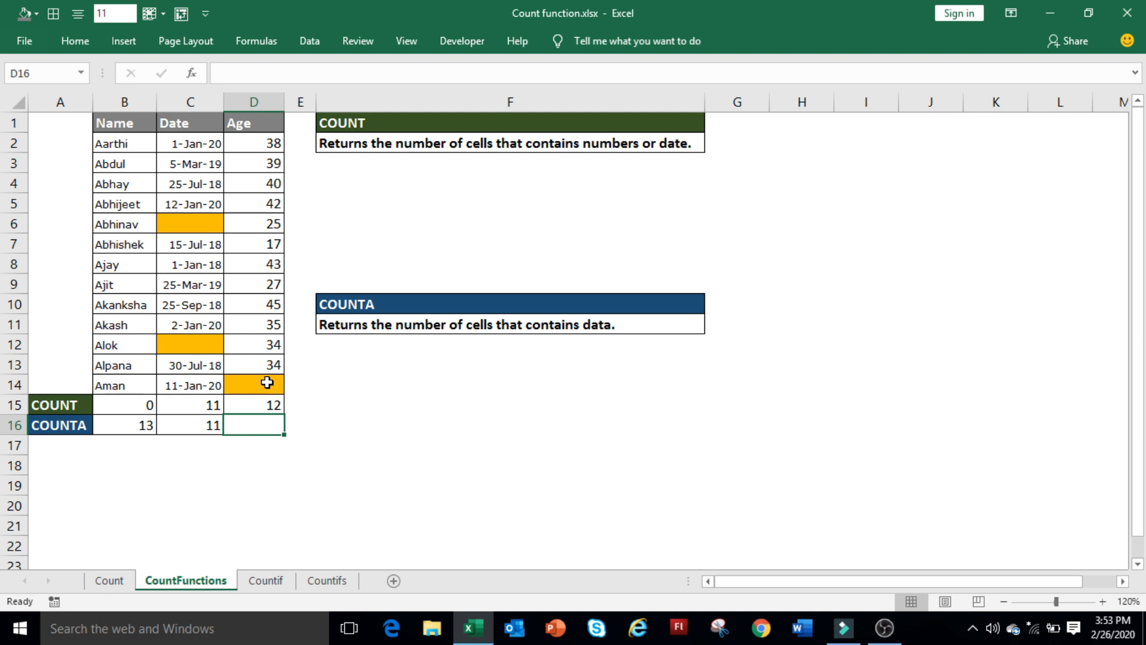
Enter a COUNTA formula in cell D16 for the Age column range D2:D14.
type("=counta")
key("BackSpace")
type("A(")
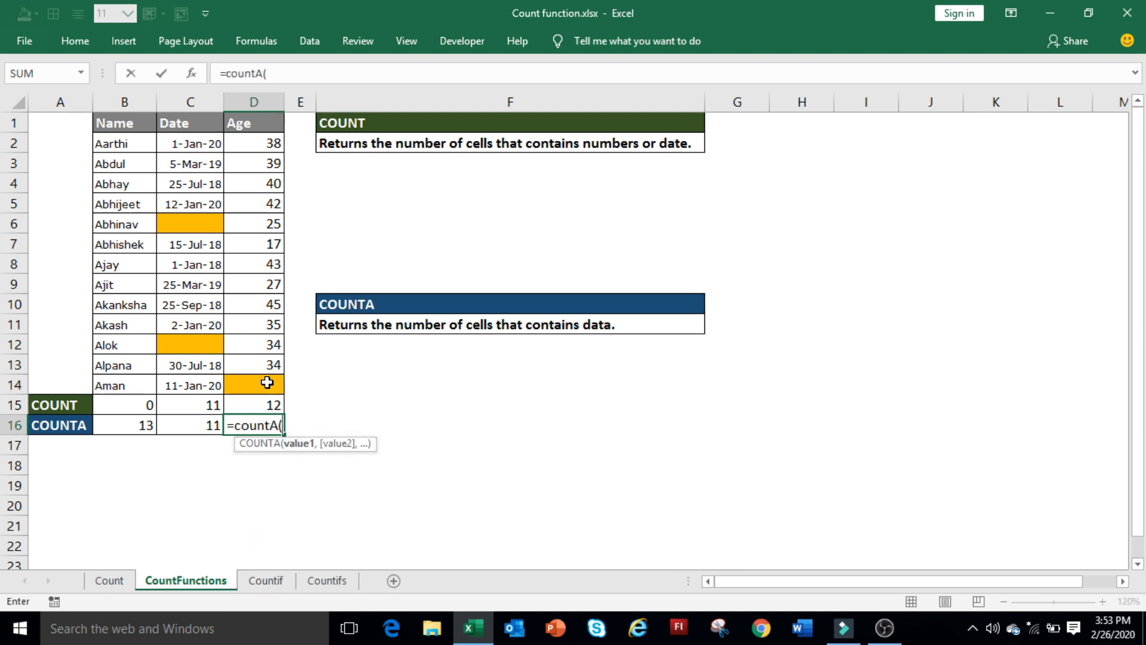
left_click_drag(259, 144, 271, 383)
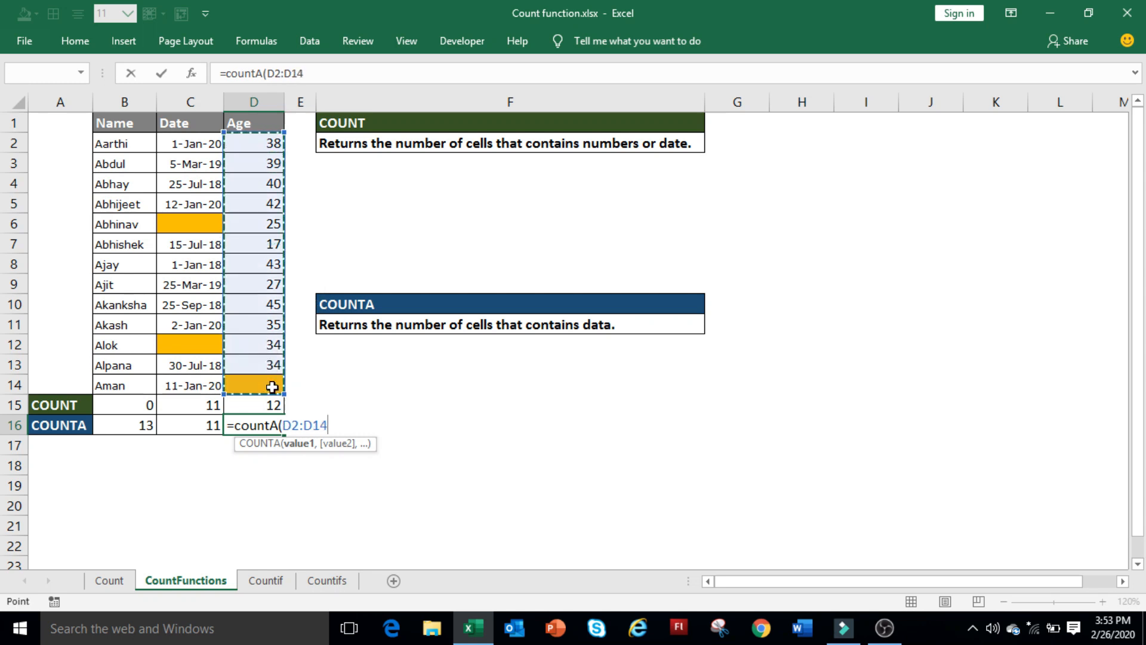
key("Return")
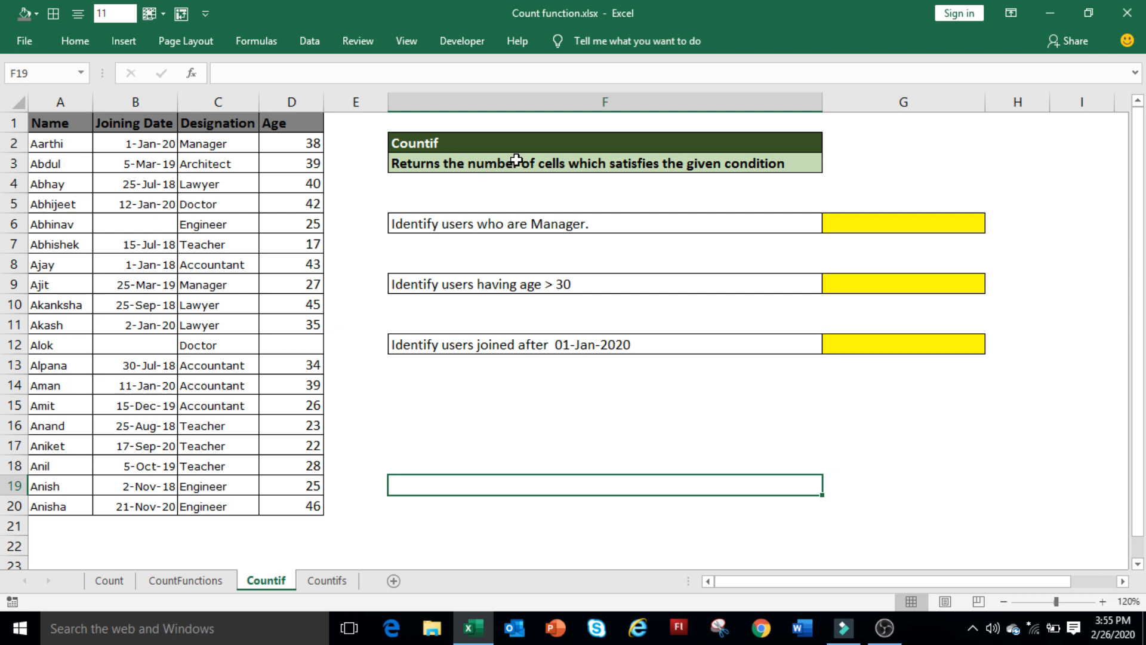
On the Countif sheet, enter a COUNTIF formula in cell G6 that counts "Manager" in the whole Designation column C.
left_click(574, 219)
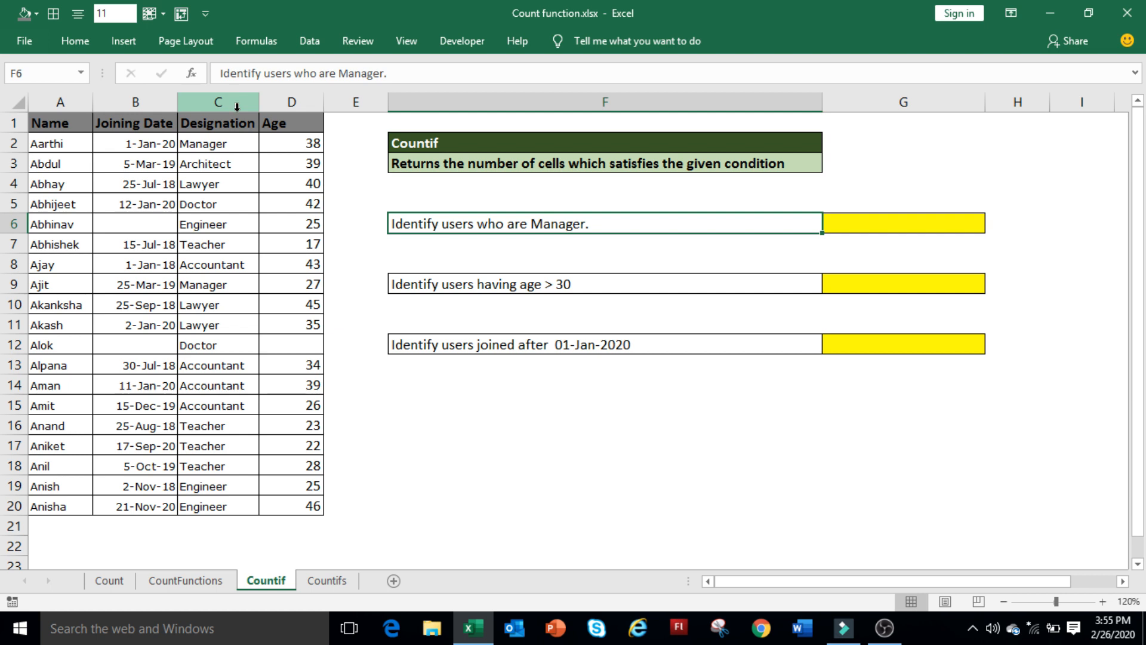
left_click(905, 224)
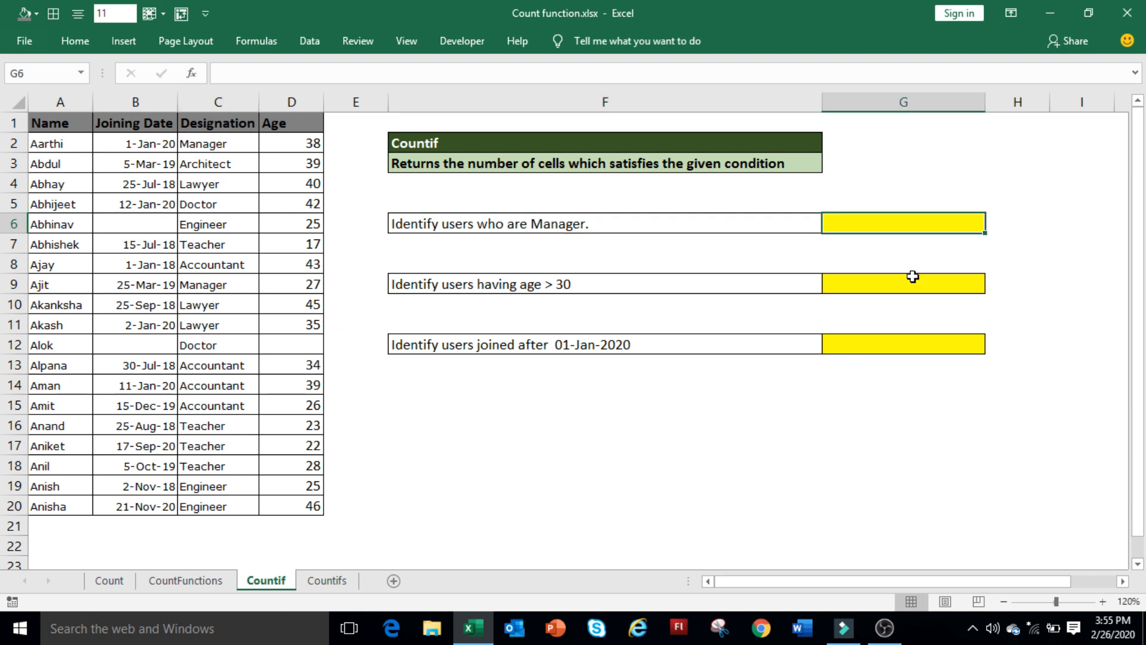
type("=cou")
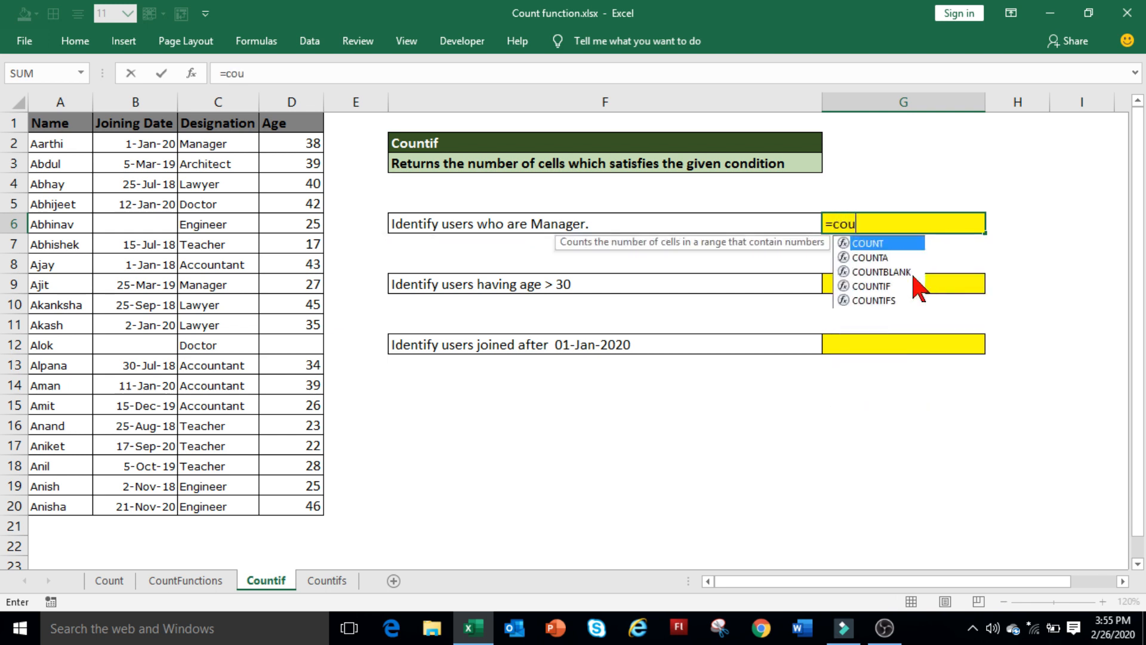
type("ntif")
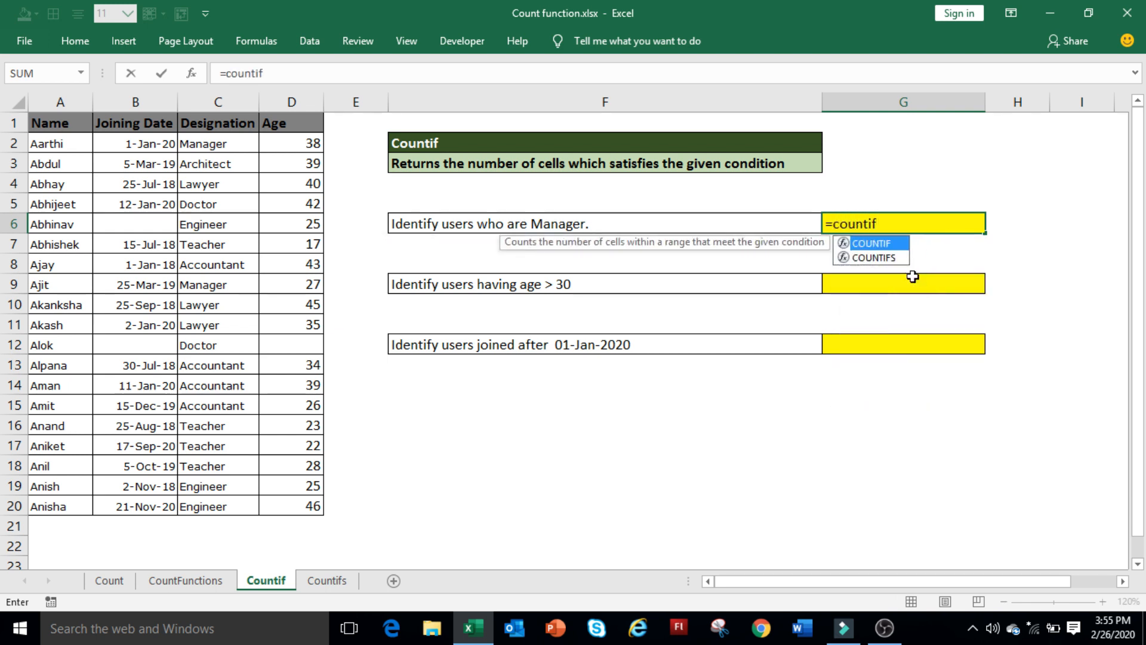
type("(")
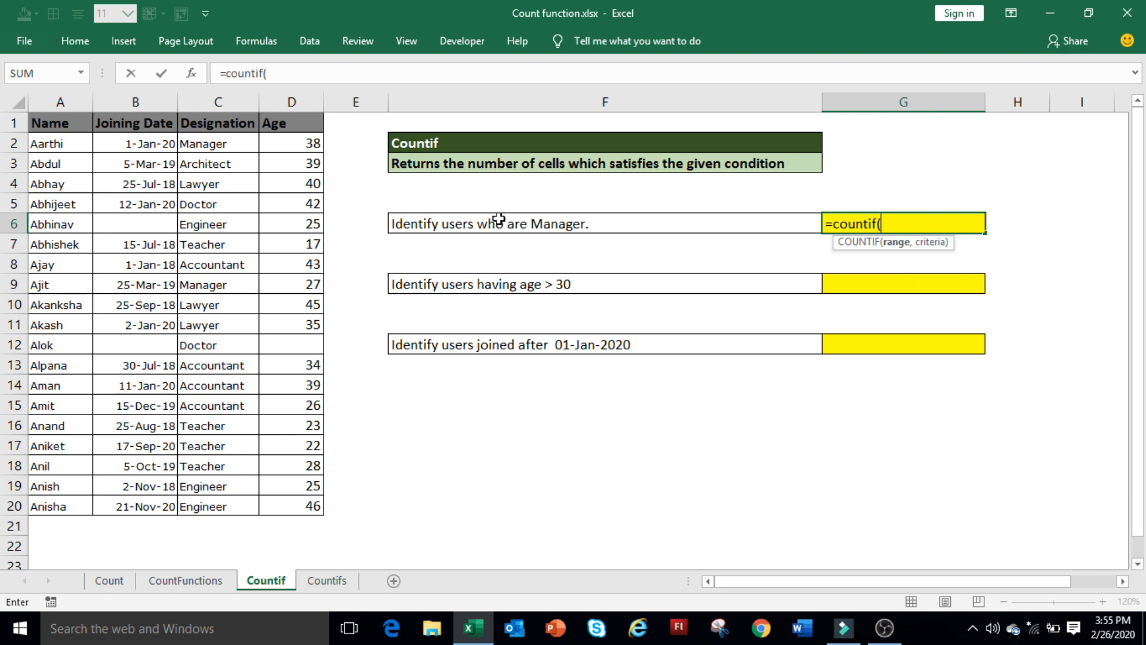
left_click(241, 94)
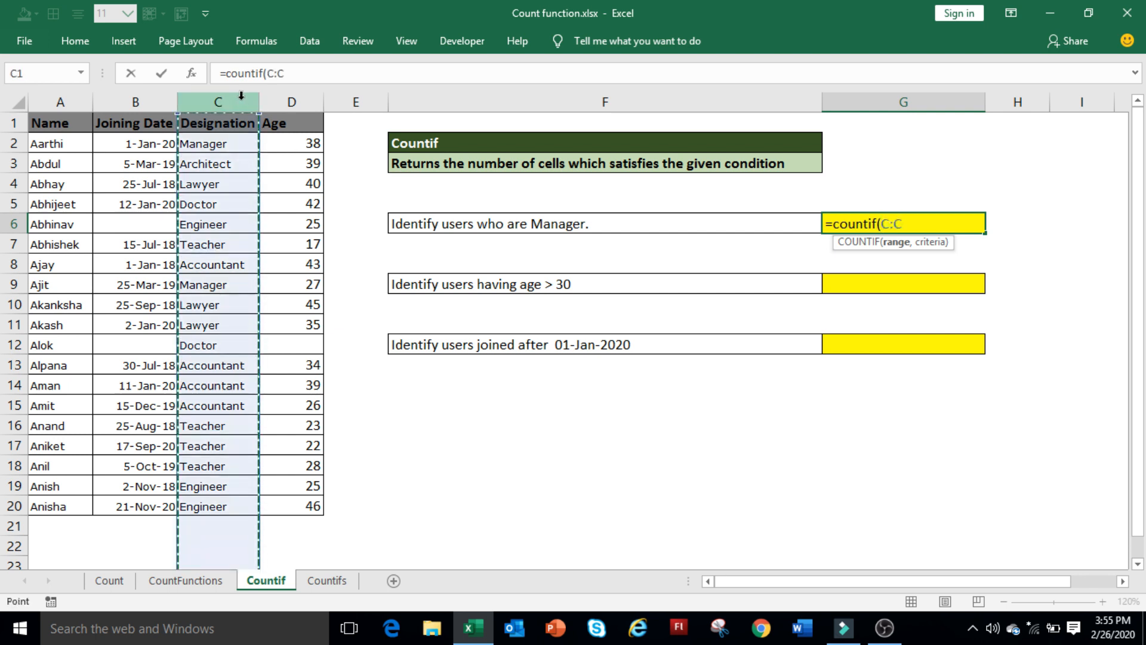
type(",")
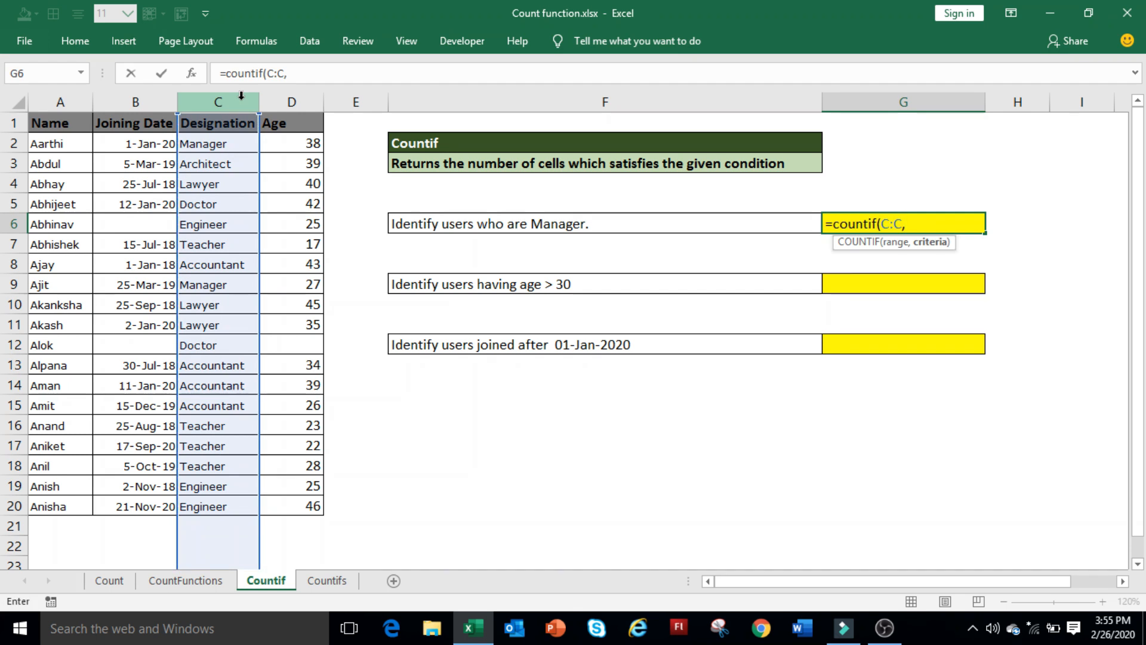
type("\"Manager")
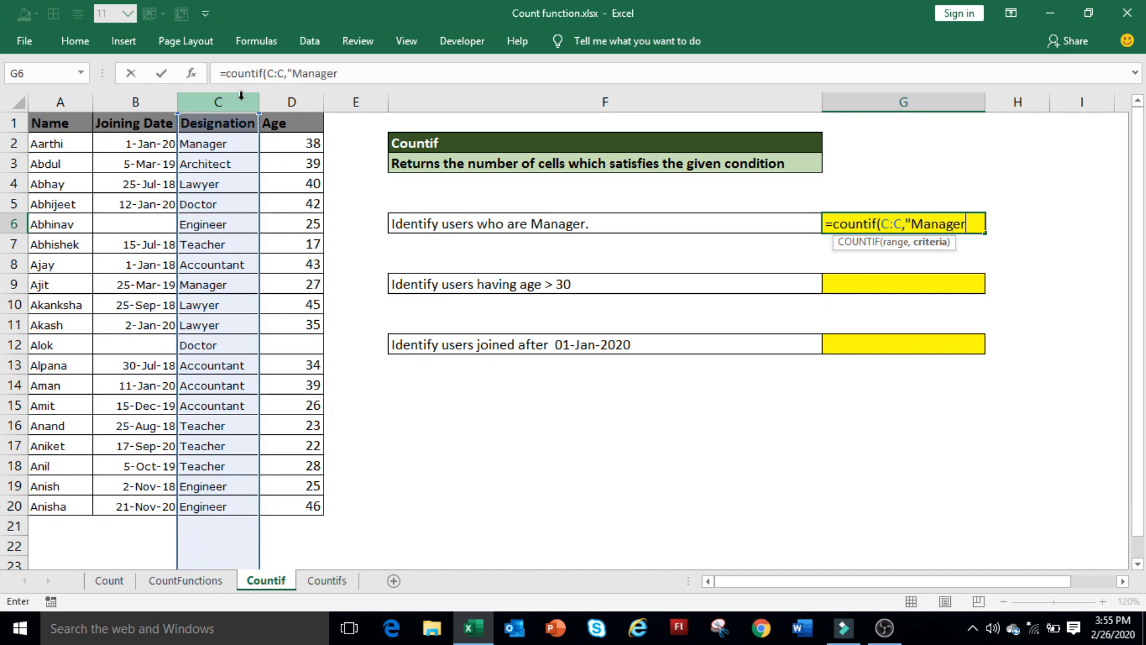
type("\")")
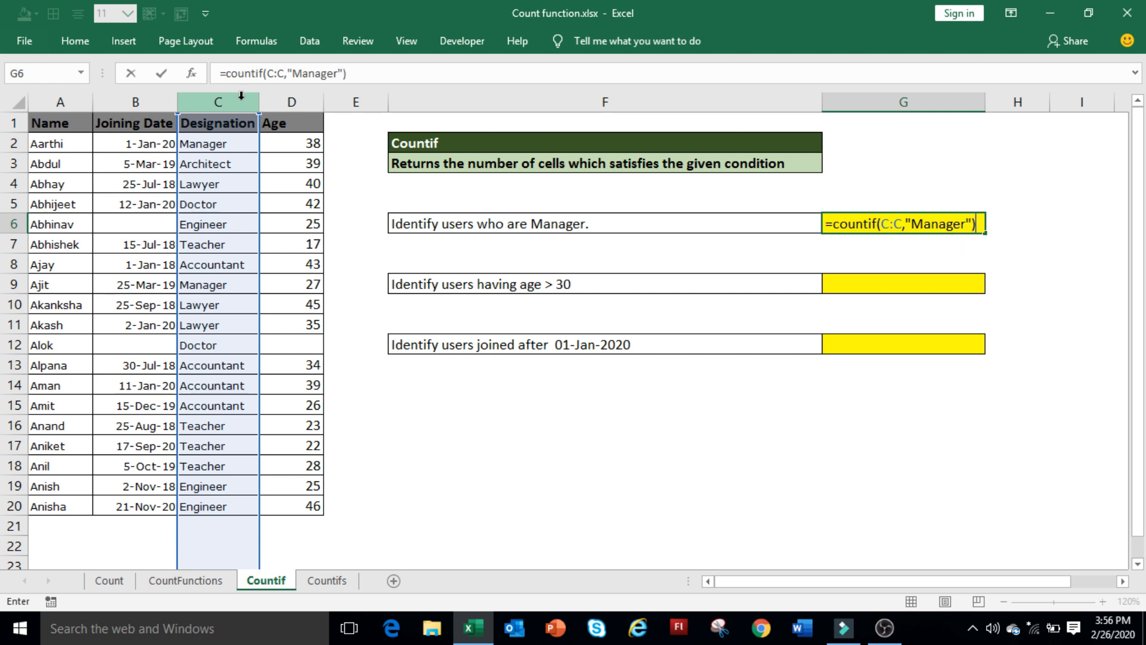
key("Return")
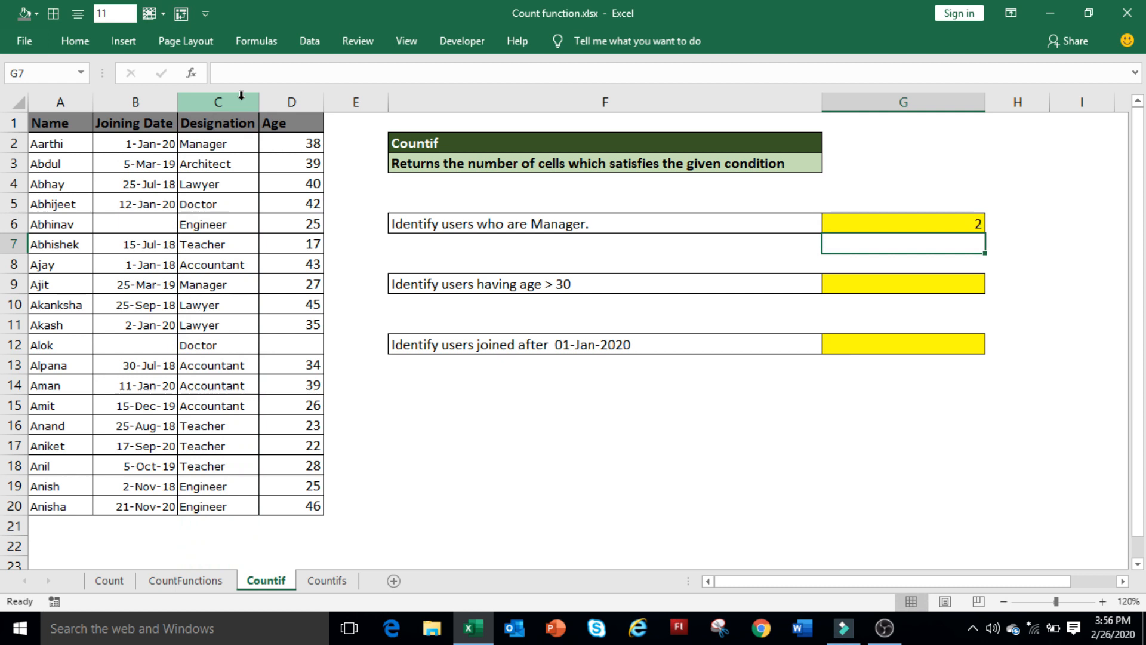
key("Up")
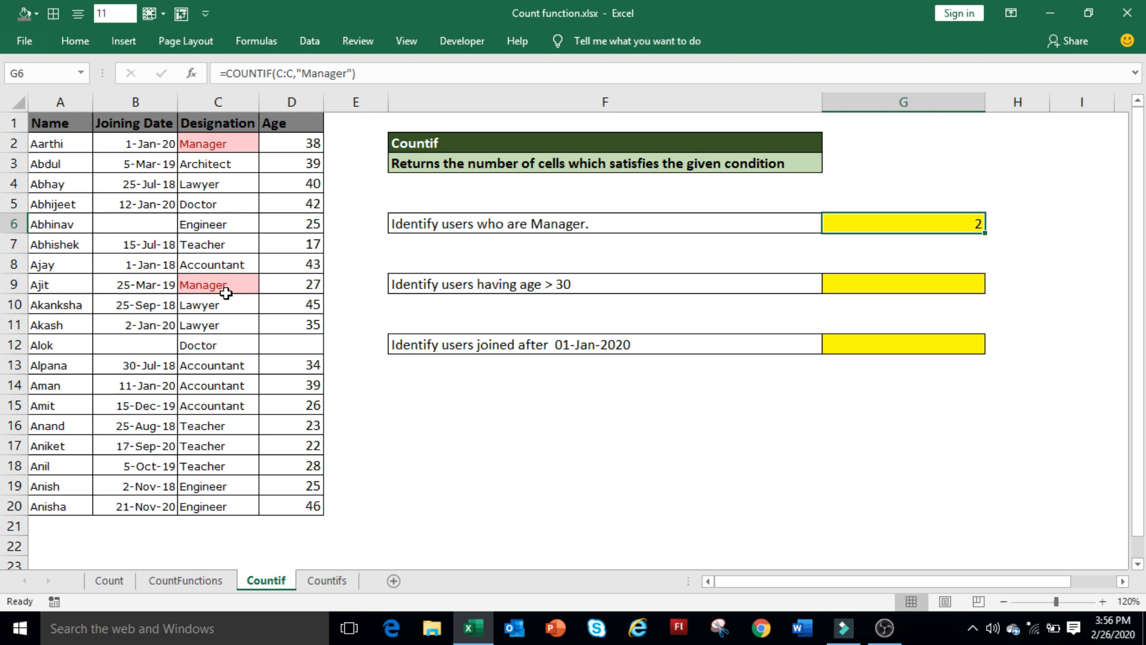
Enter a COUNTIF formula in cell G9 that counts entries in the whole Age column D matching ">30".
left_click(882, 287)
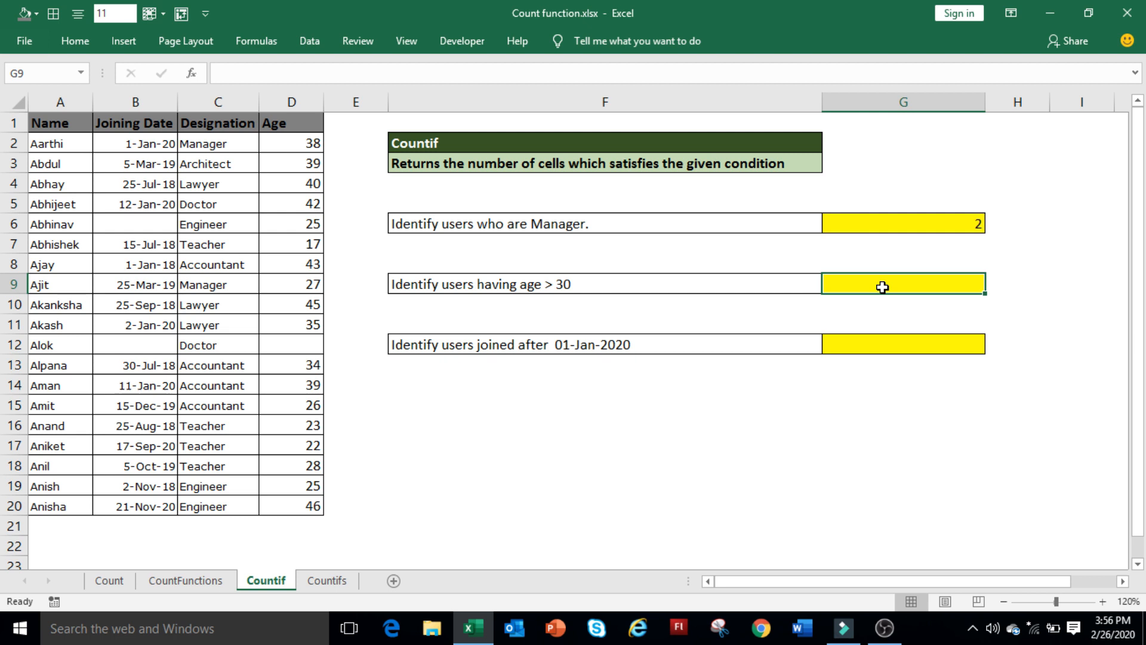
type("=")
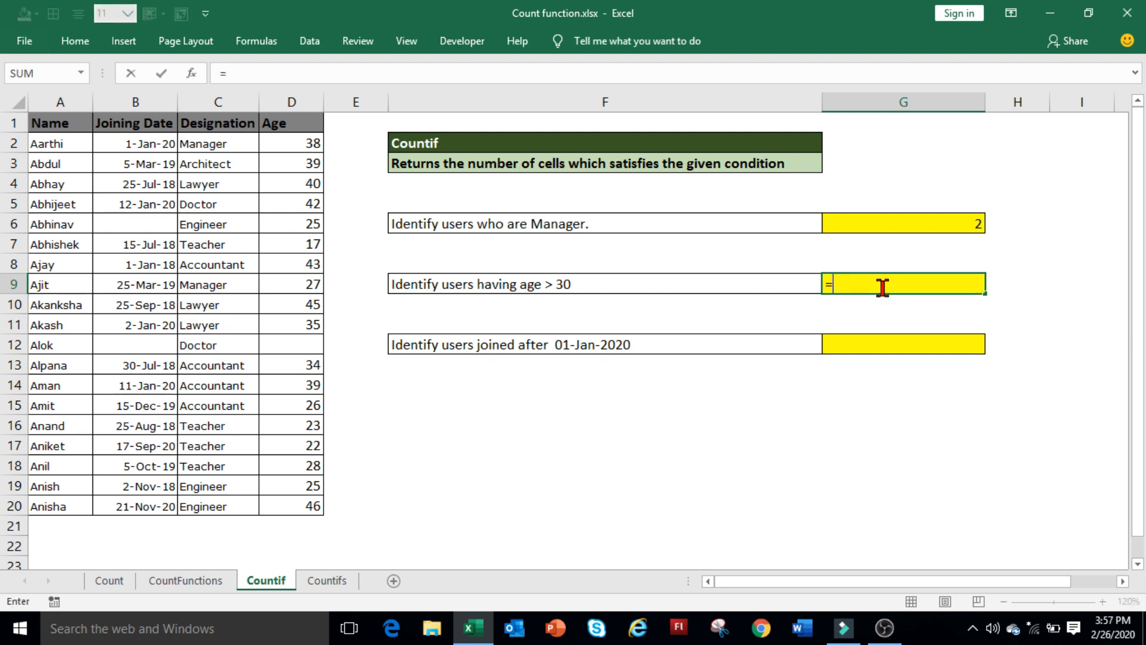
type("countif")
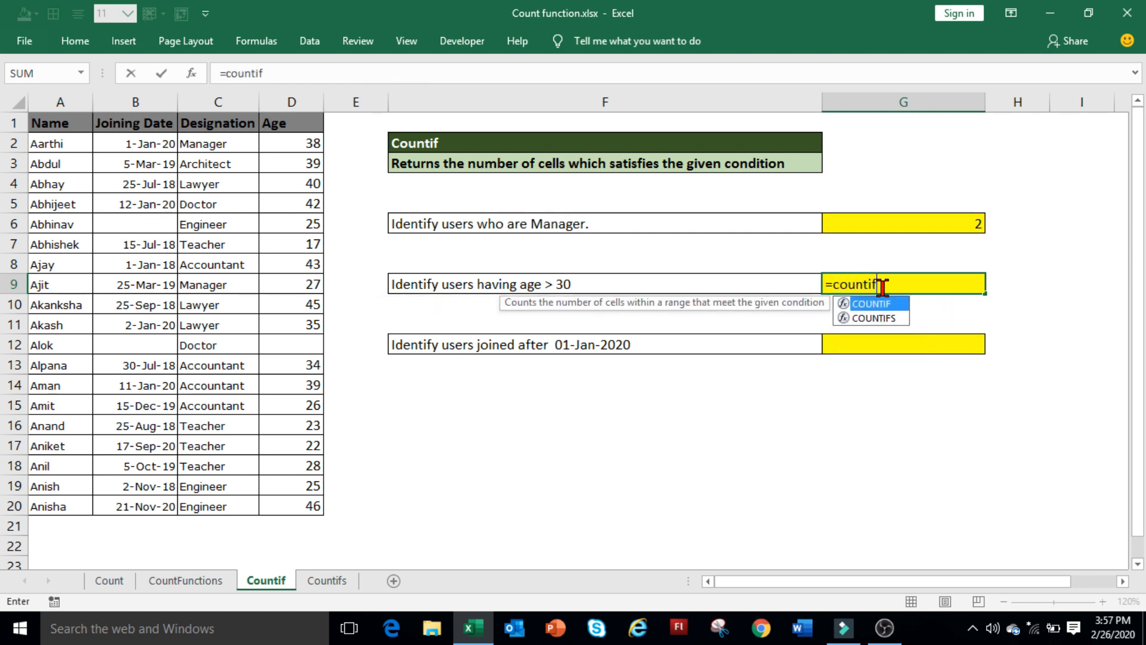
type("(")
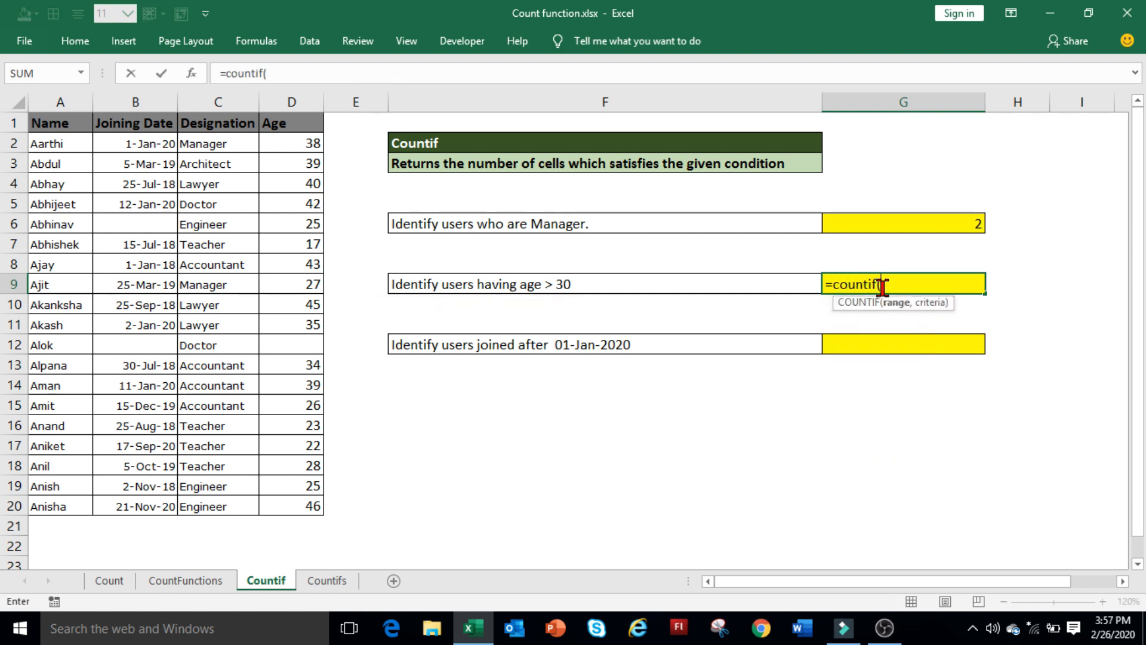
left_click(307, 105)
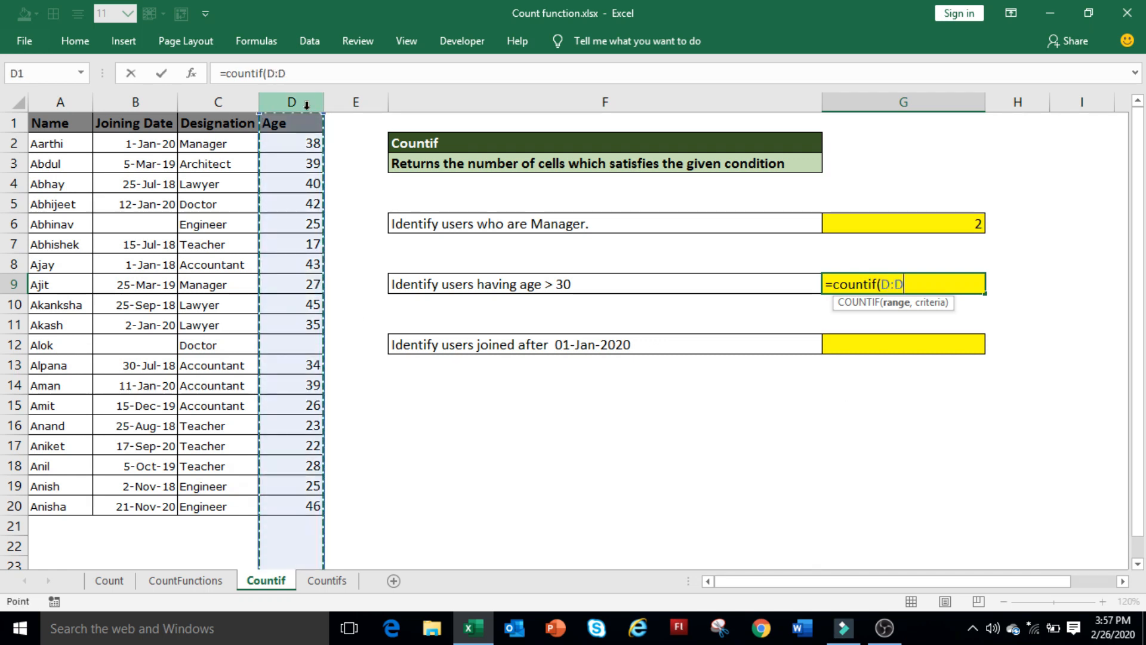
type(",")
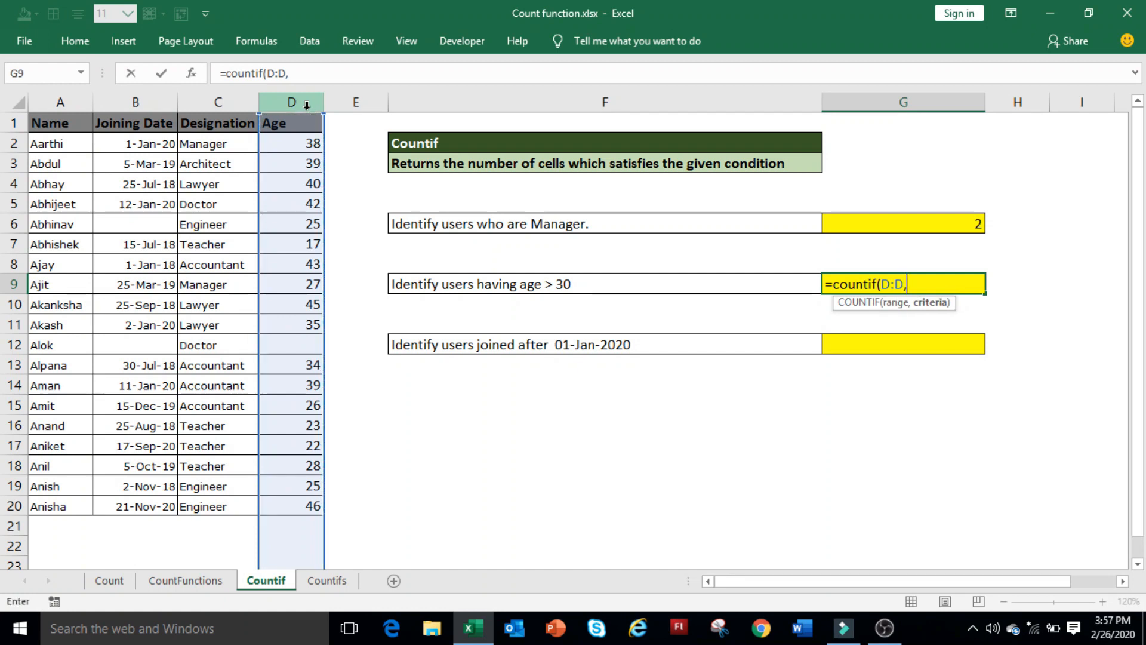
type("\">30\")")
key("Return")
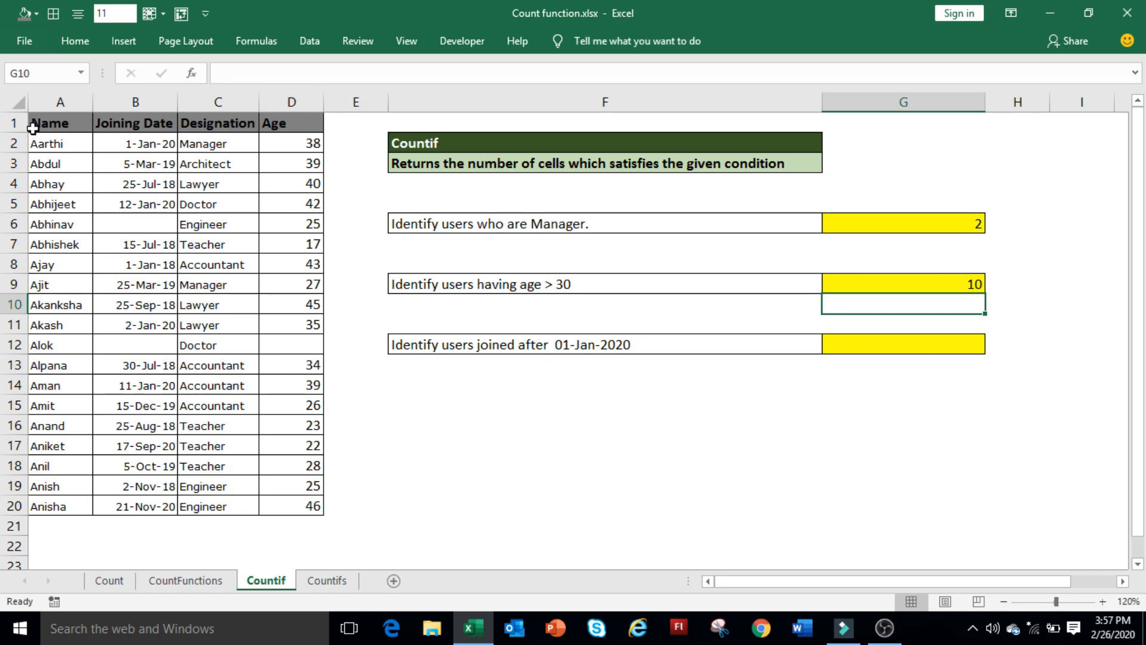
left_click(938, 277)
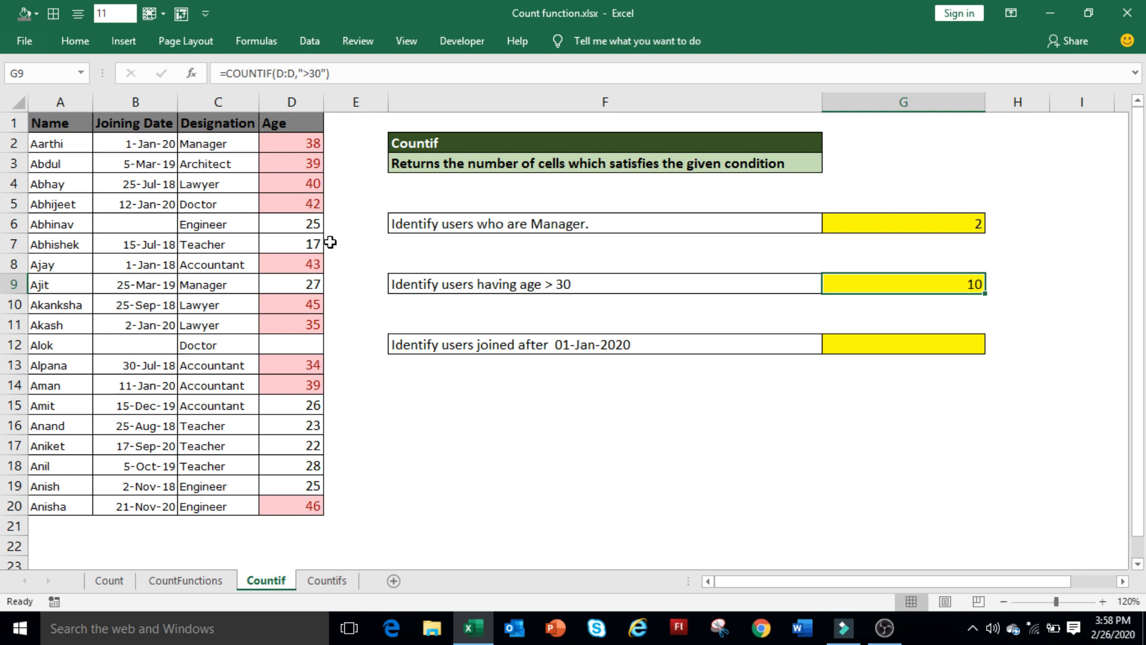
Enter a COUNTIF formula in cell G12 that counts entries in the whole Joining Date column B matching ">01-Jan-2020".
left_click(903, 346)
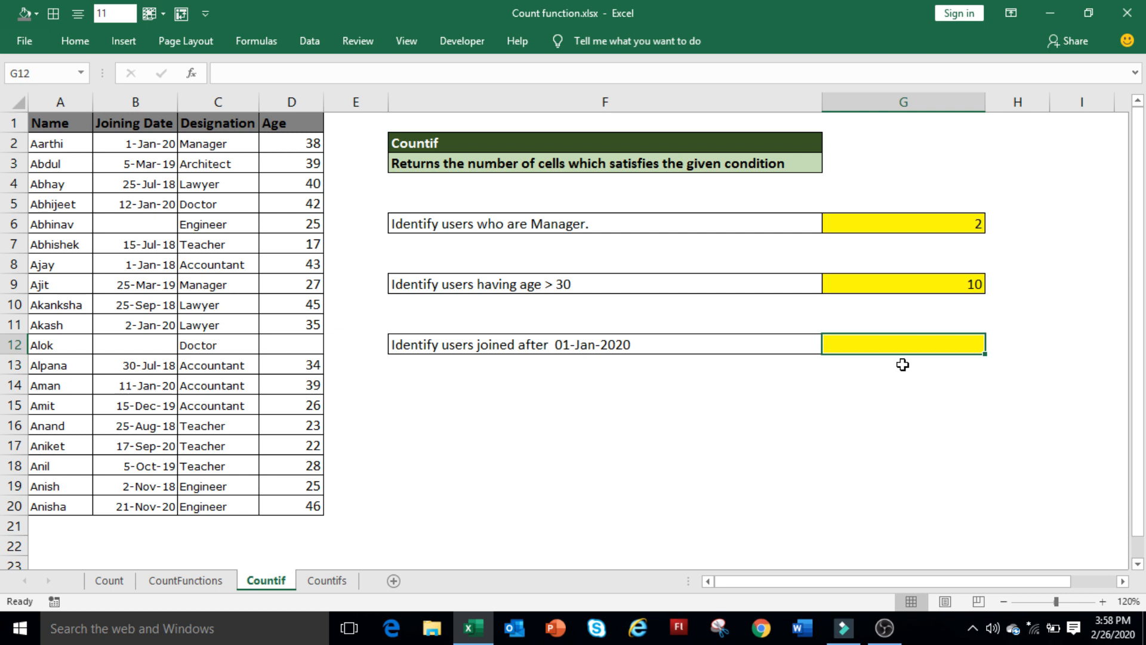
type("=")
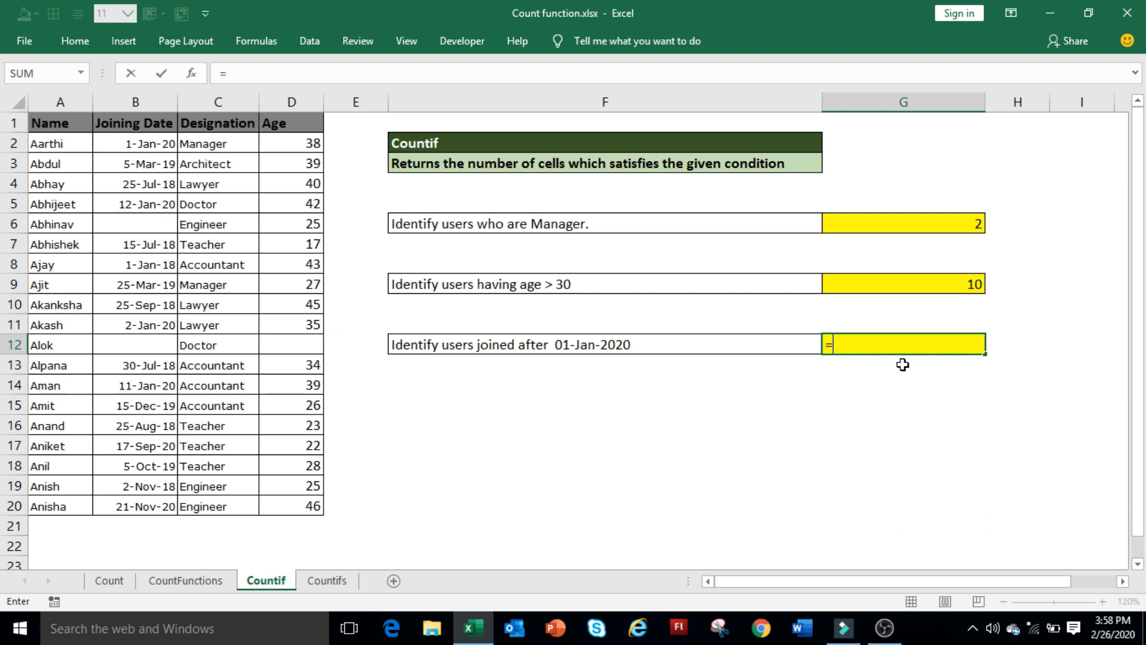
type("COUNTIF(")
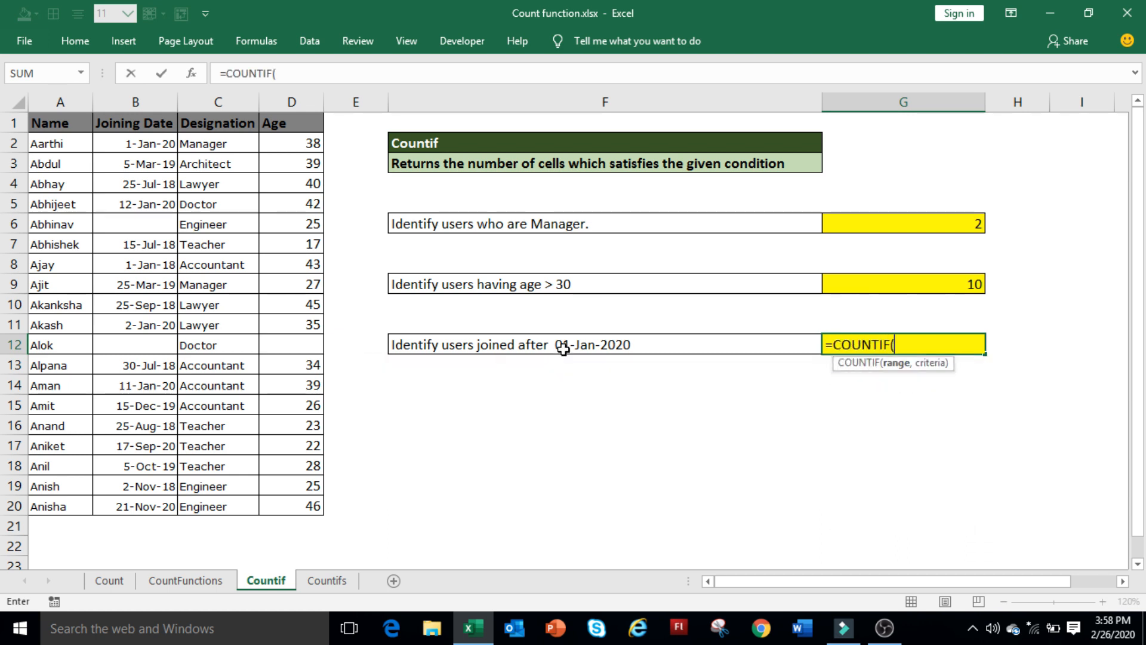
double_click(904, 366)
left_click(148, 102)
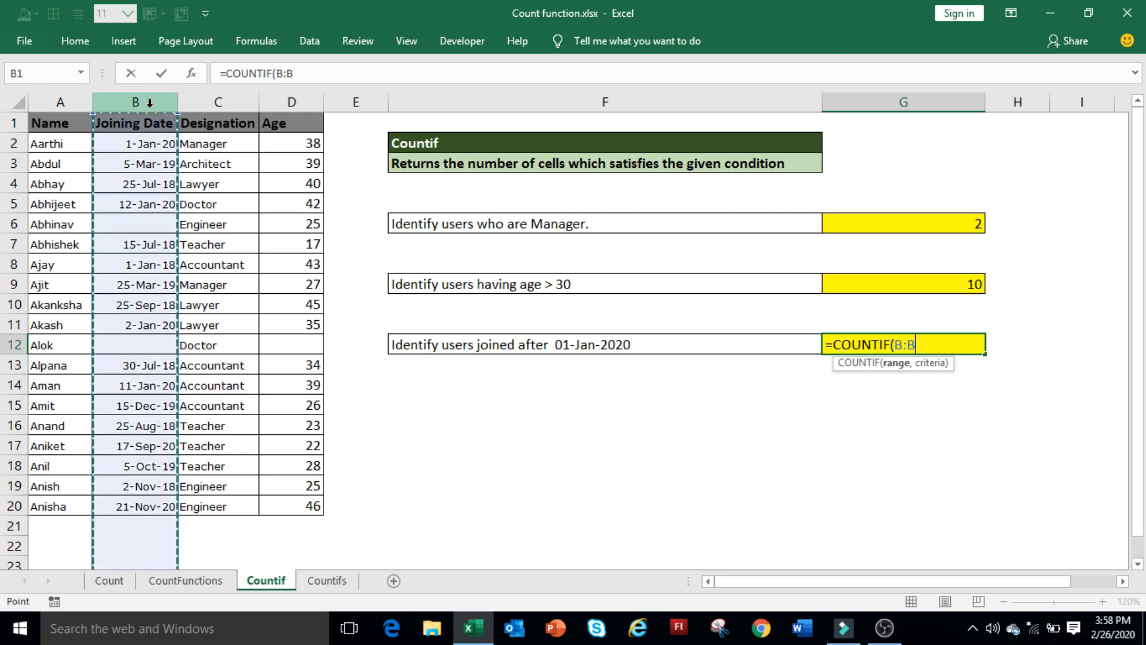
type(",\"")
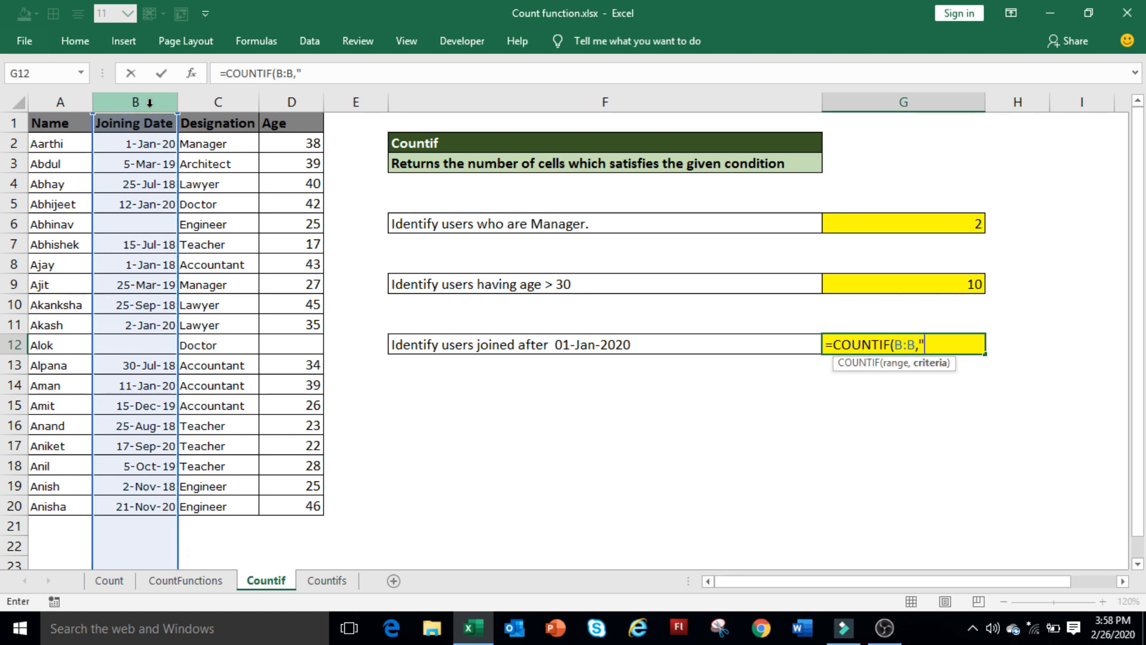
type(">")
type("01-Jan")
type("-")
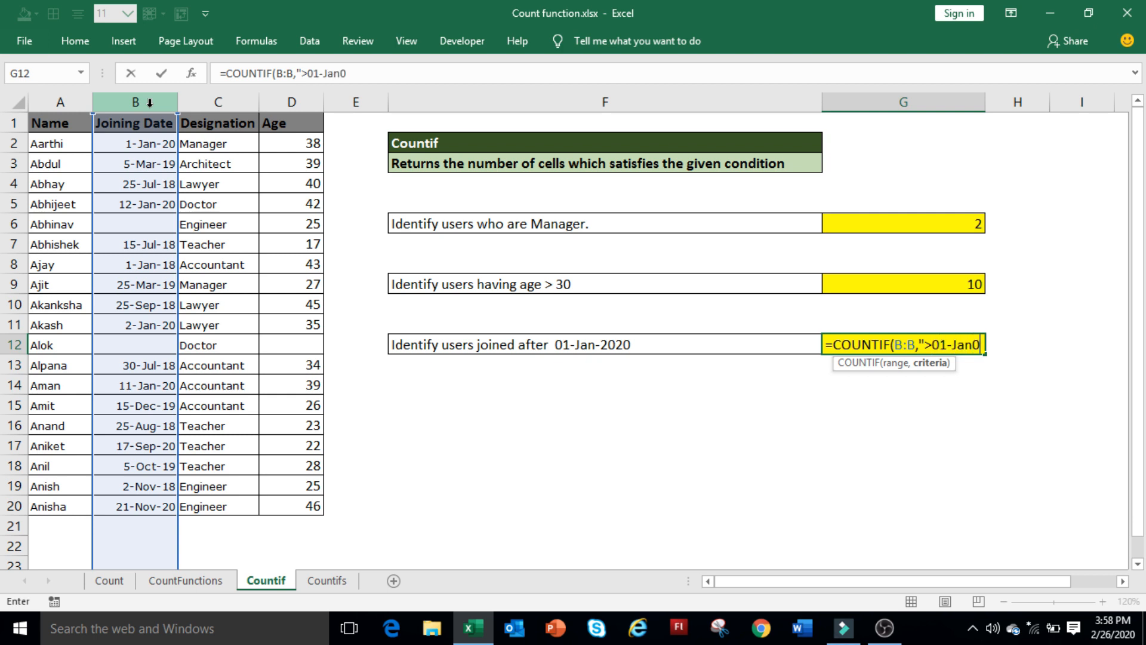
type("202")
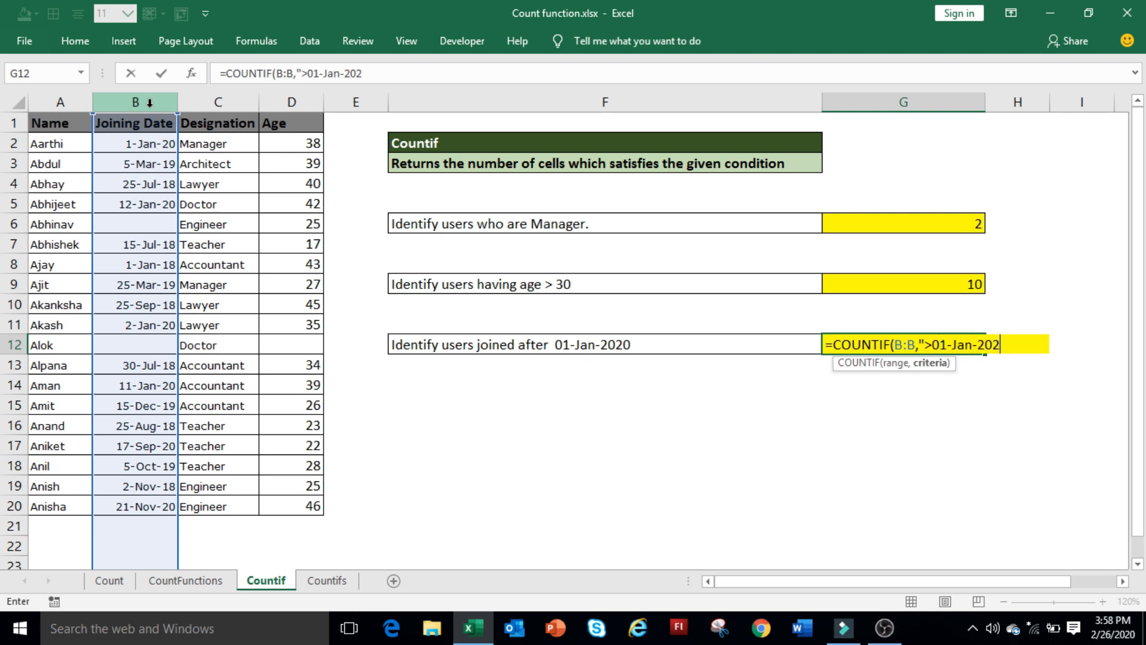
type("0\")")
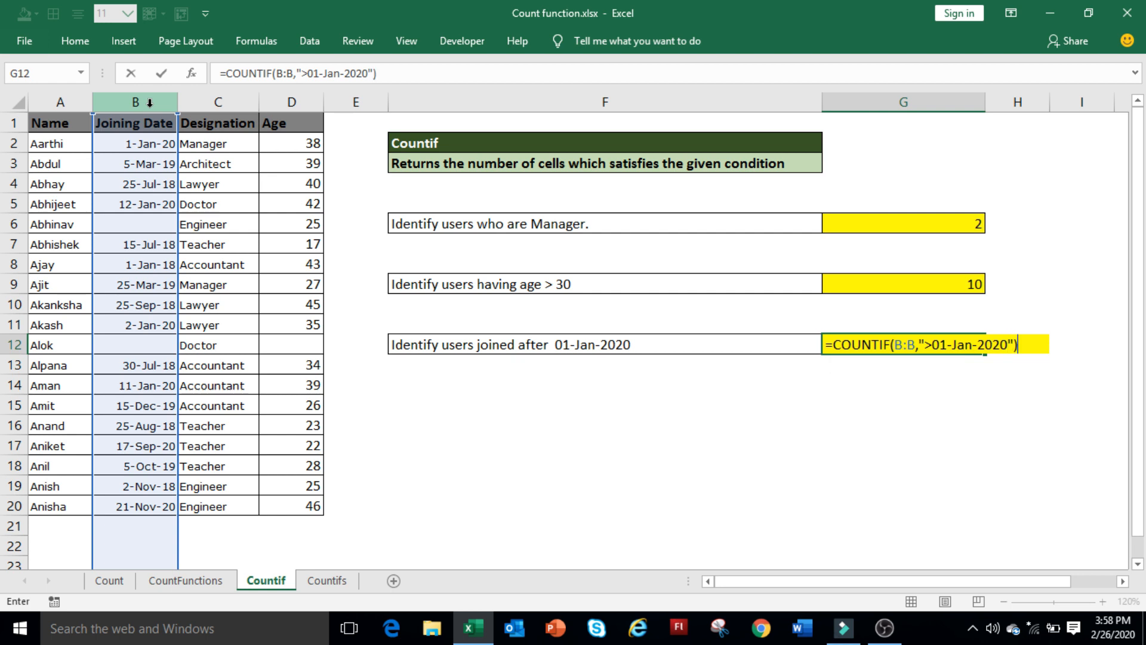
left_click(149, 103)
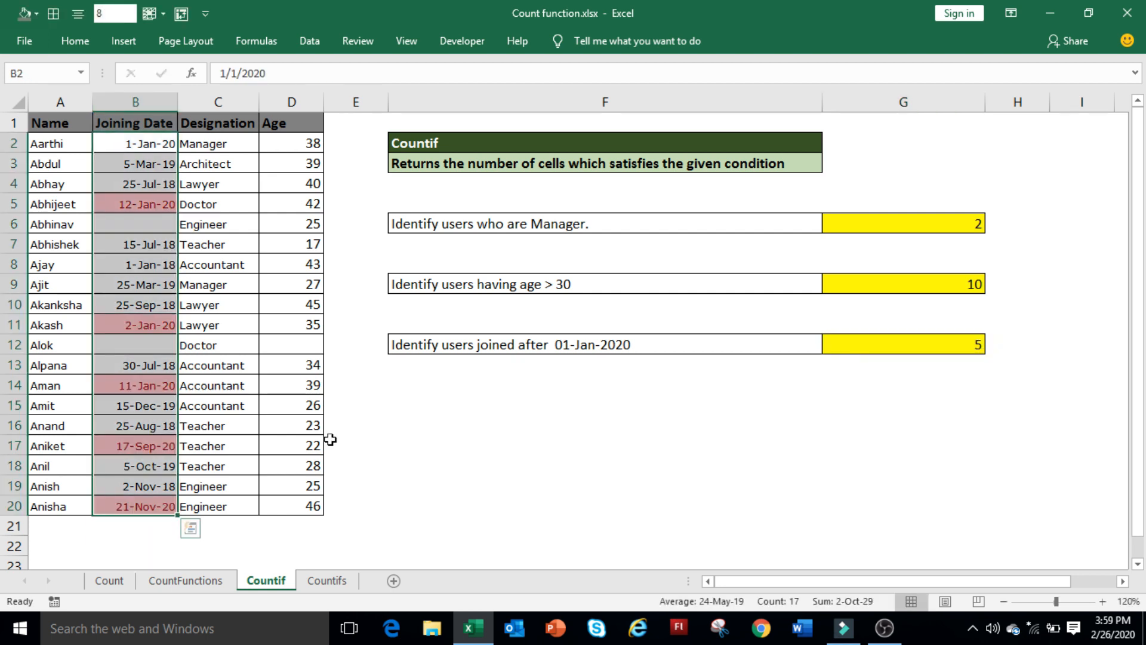
left_click(472, 519)
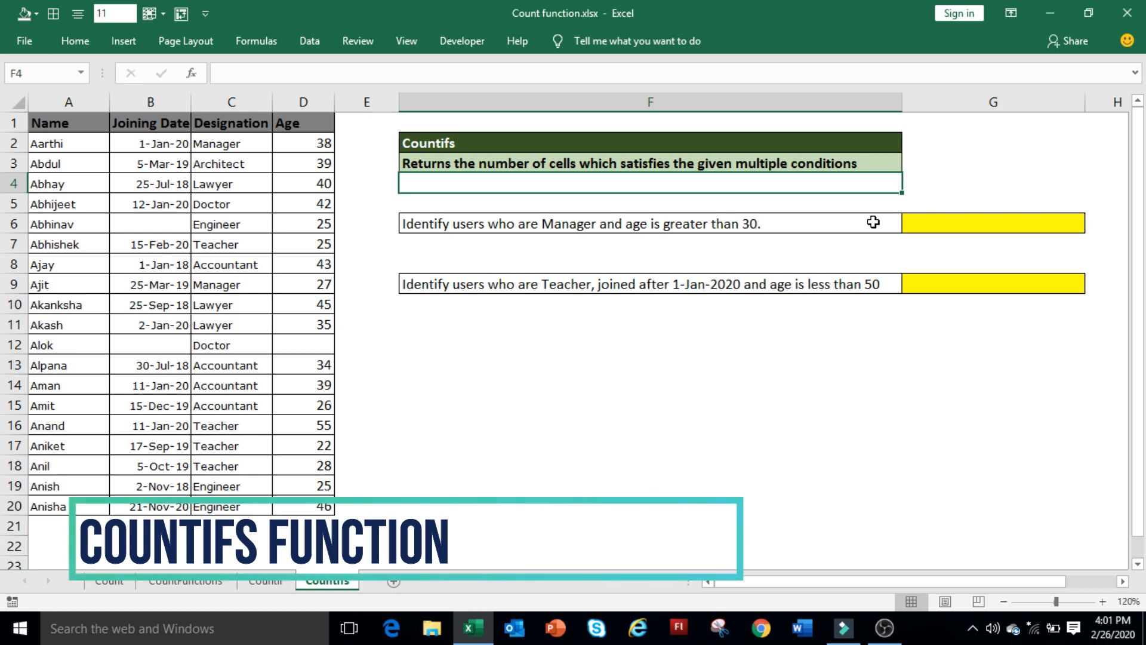
On the Countifs sheet, begin a COUNTIFS formula in cell G6 with the whole Designation column C matching "Manager".
left_click(783, 161)
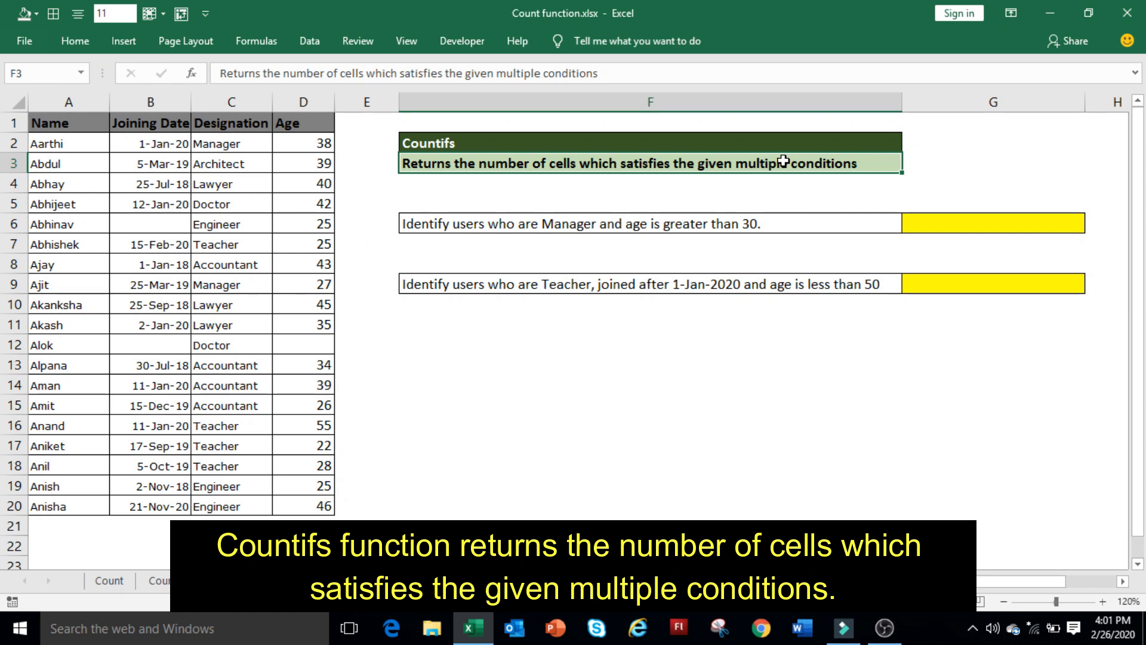
left_click(949, 222)
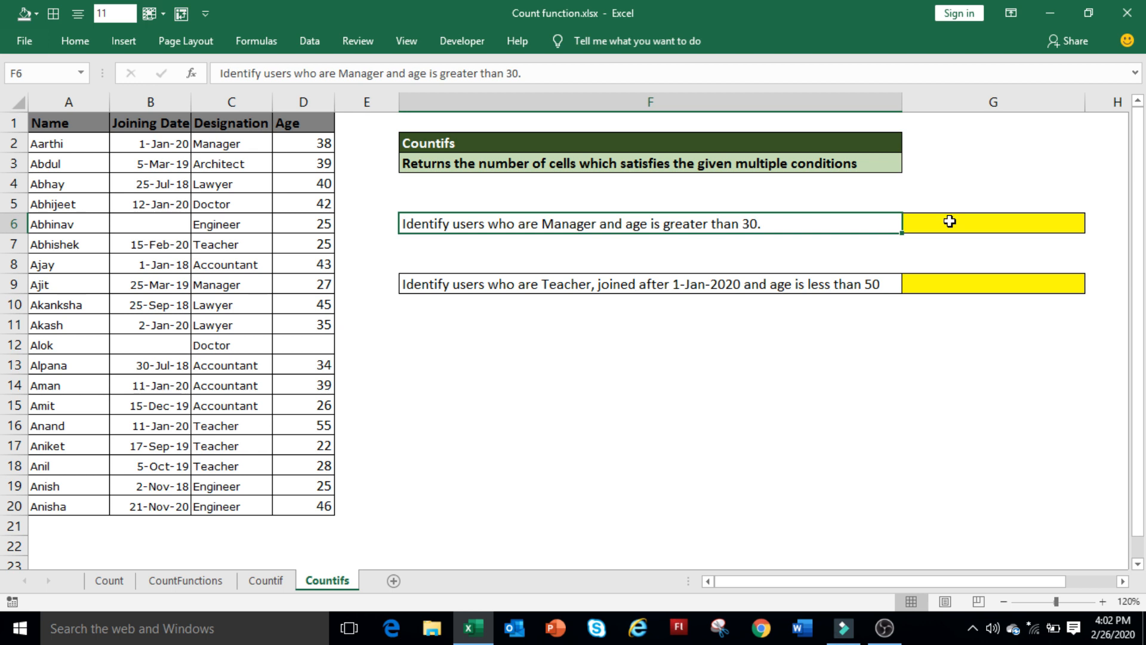
left_click(950, 221)
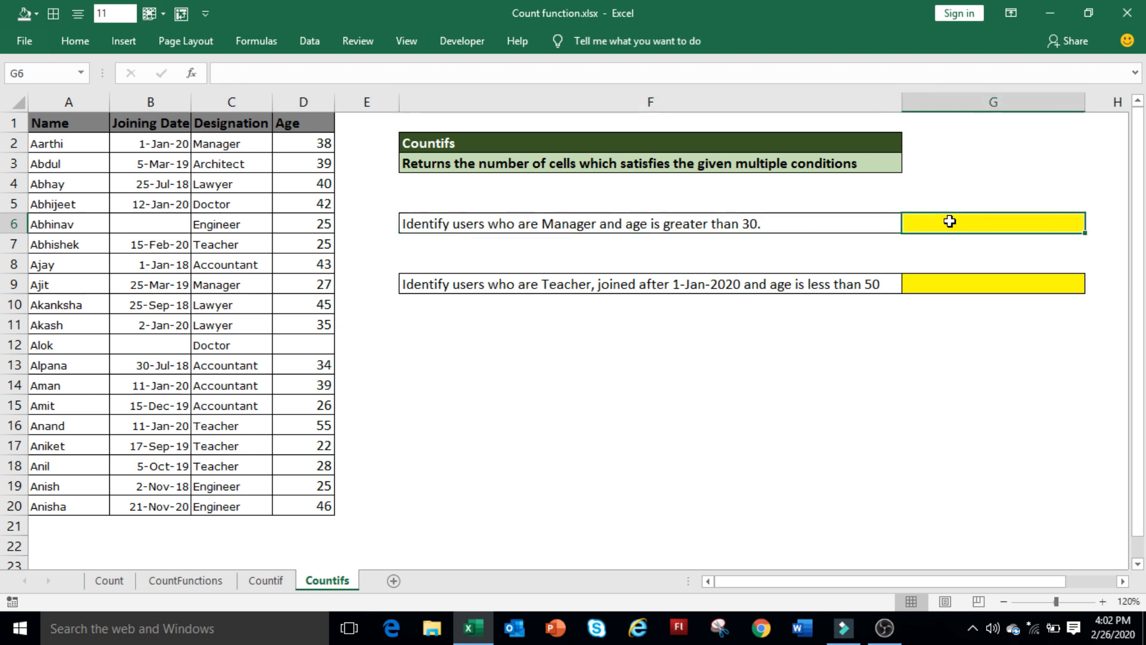
type("=")
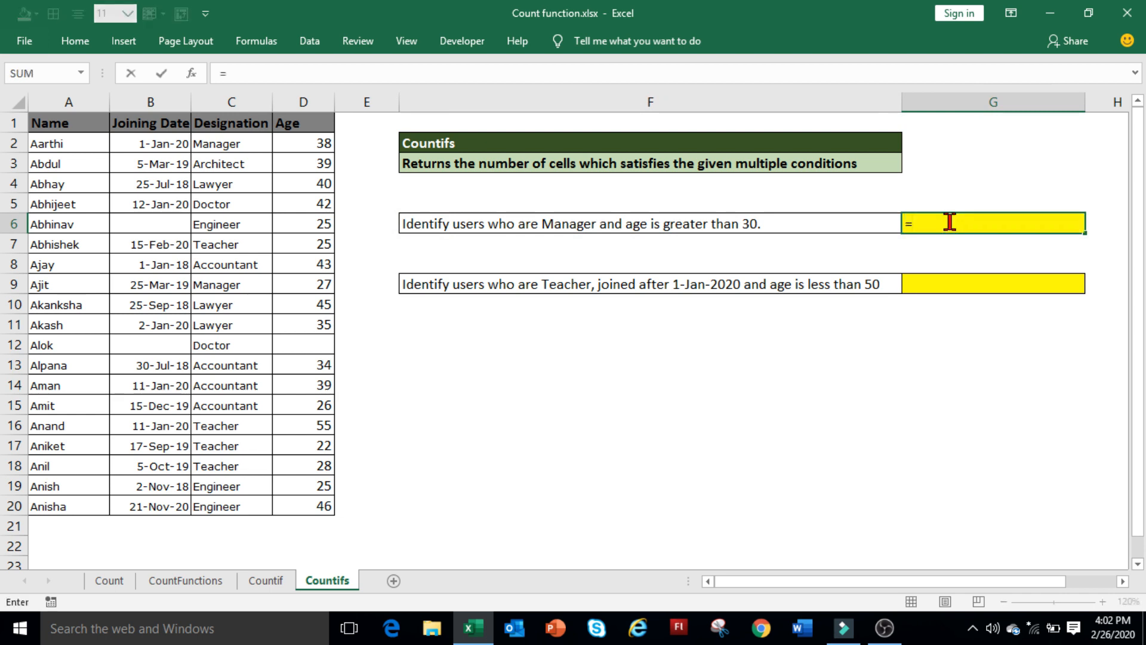
type("countifs")
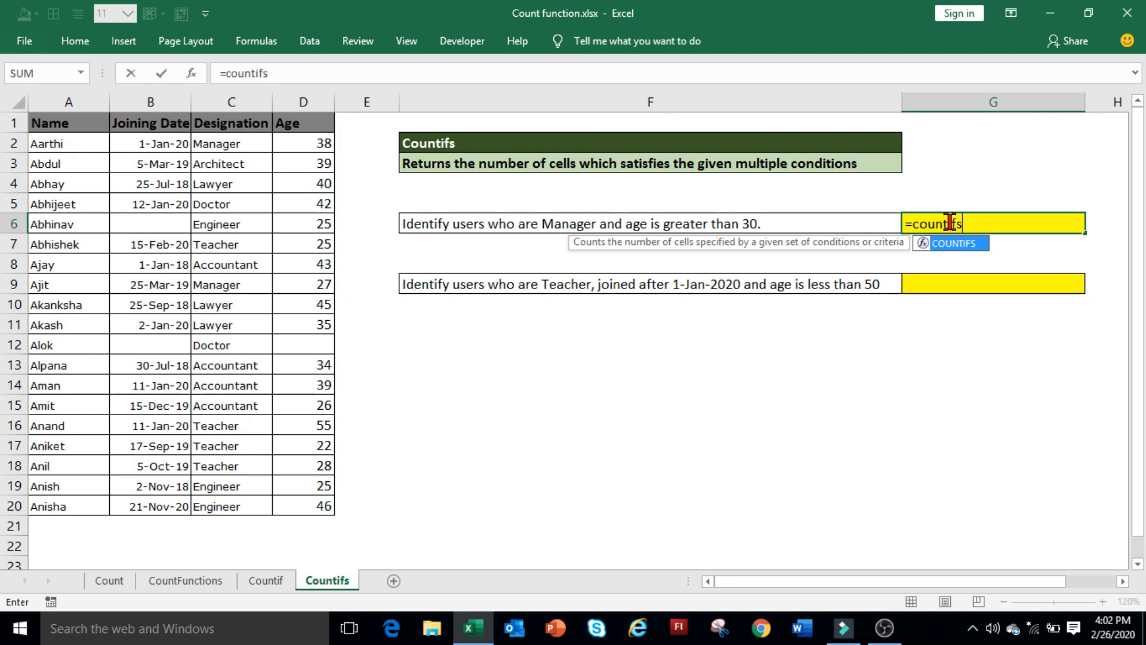
type("(")
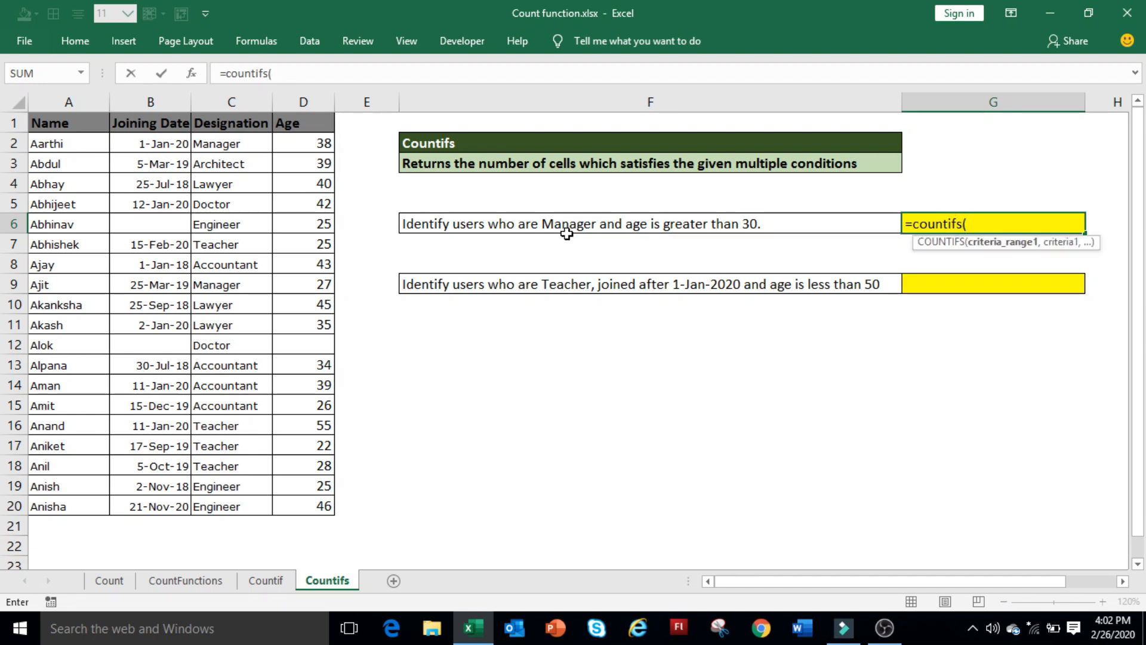
left_click(238, 106)
type(",")
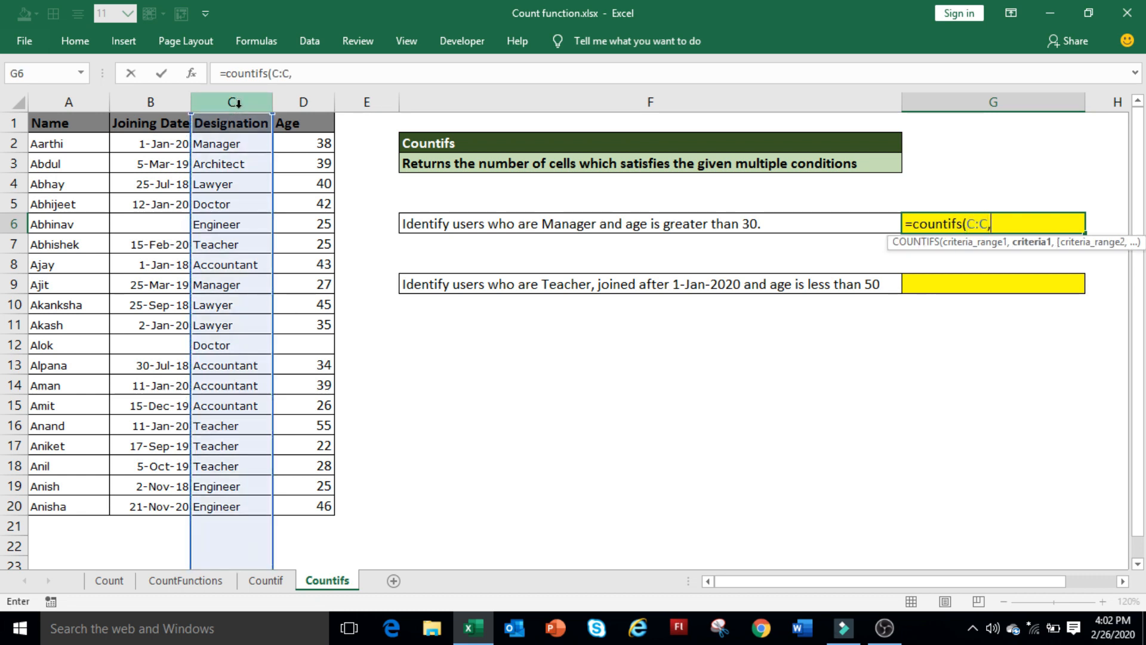
type("\"Manager\"")
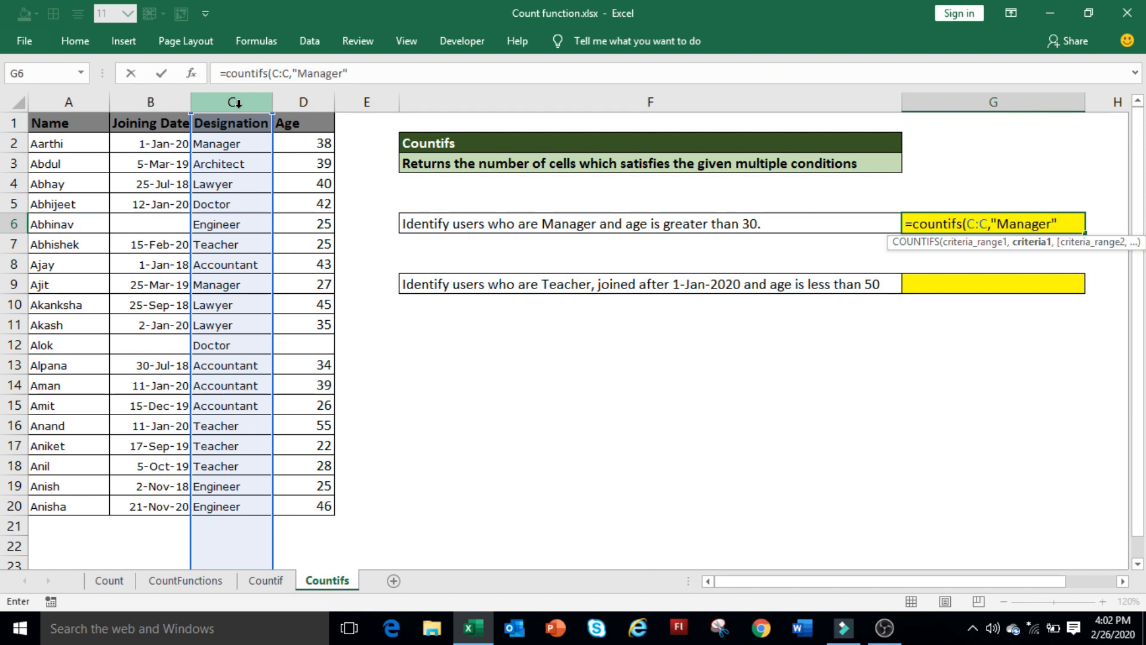
type(",")
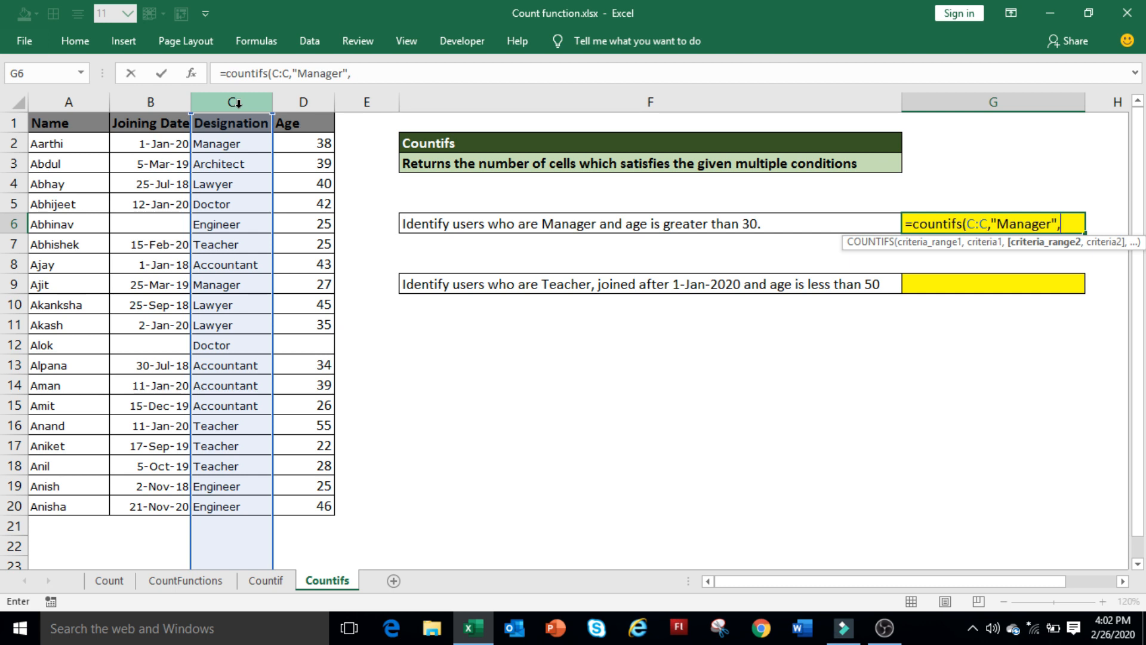
Complete the COUNTIFS formula in G6 with the whole Age column D matching ">30", and check it against cells C2 and D2.
left_click(314, 96)
type(",")
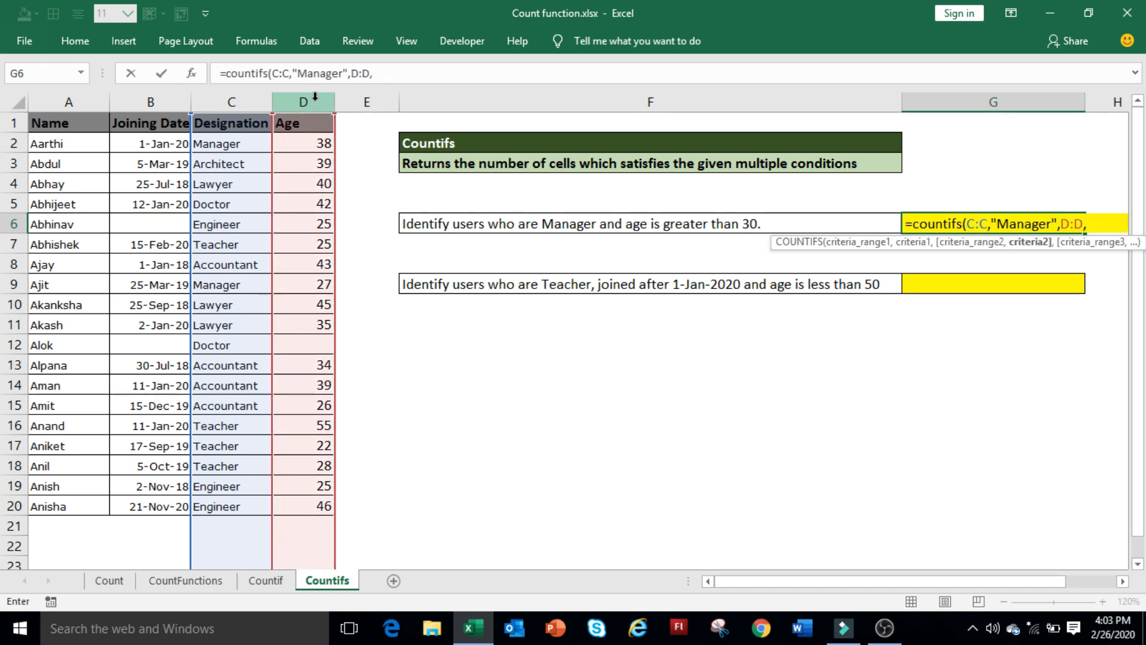
type("\">30\")")
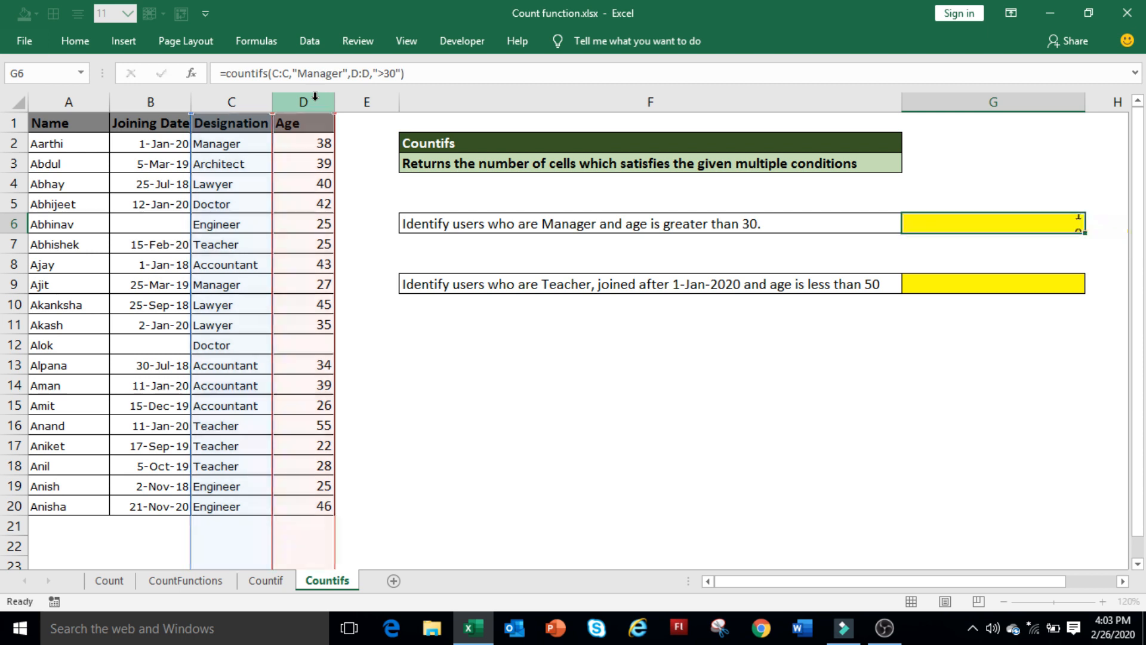
left_click(464, 390)
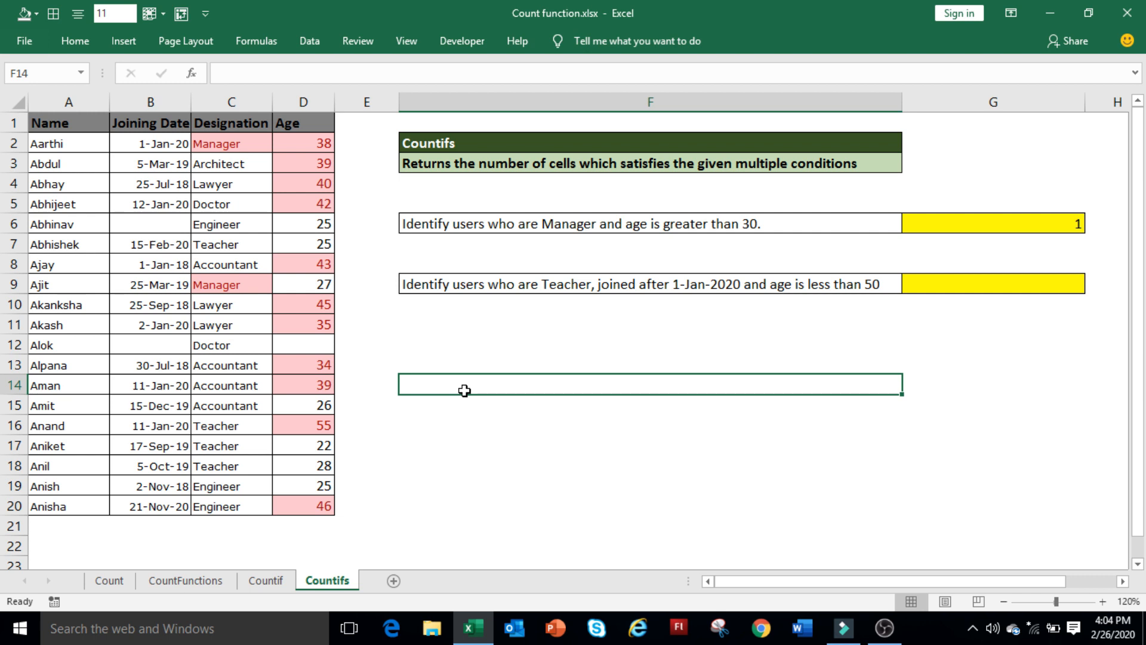
left_click(241, 139)
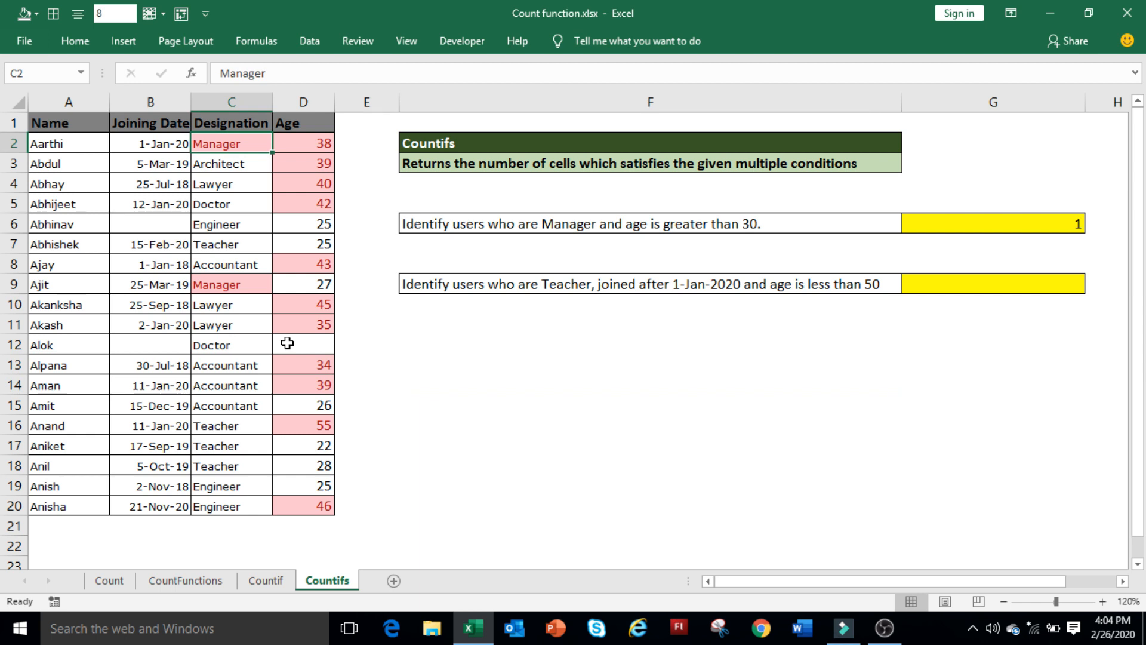
key("Right")
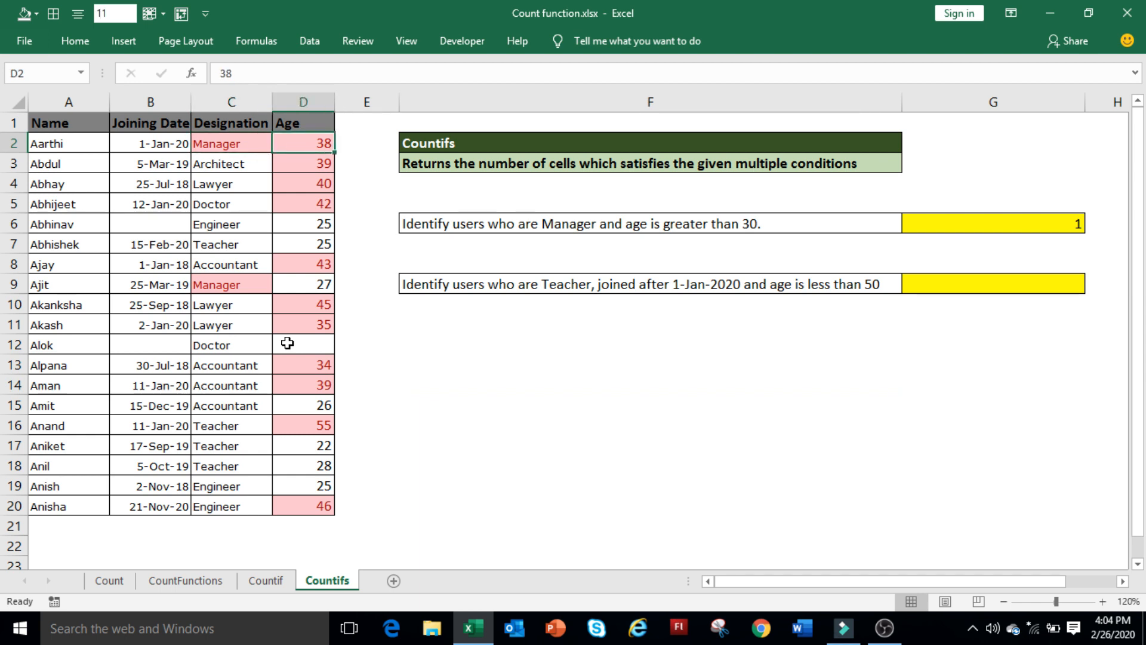
Begin a COUNTIFS formula in cell G9 with Designation column C matching "Teacher" and Joining Date column B matching ">01-Jan-2020".
left_click(943, 282)
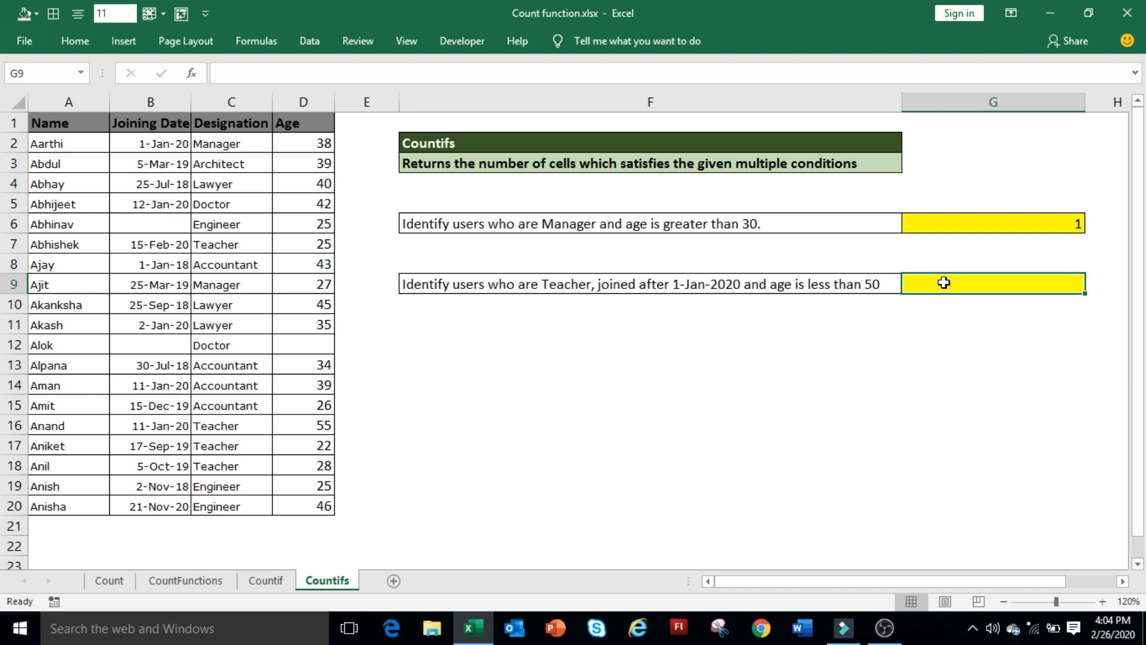
type("=coun")
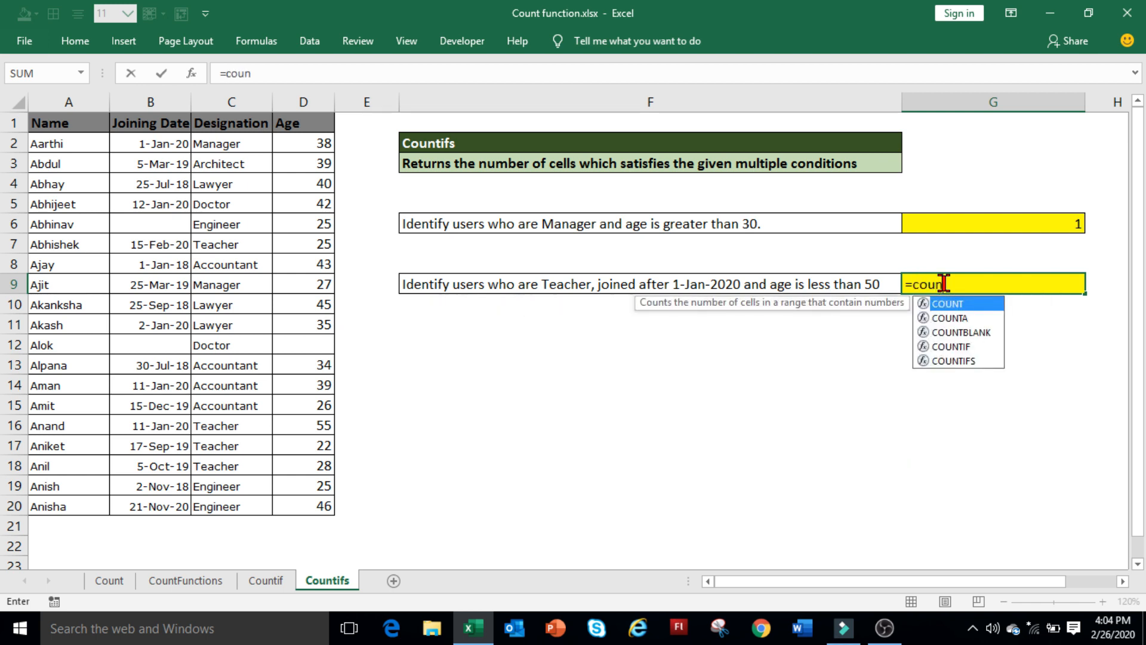
type("tifs(")
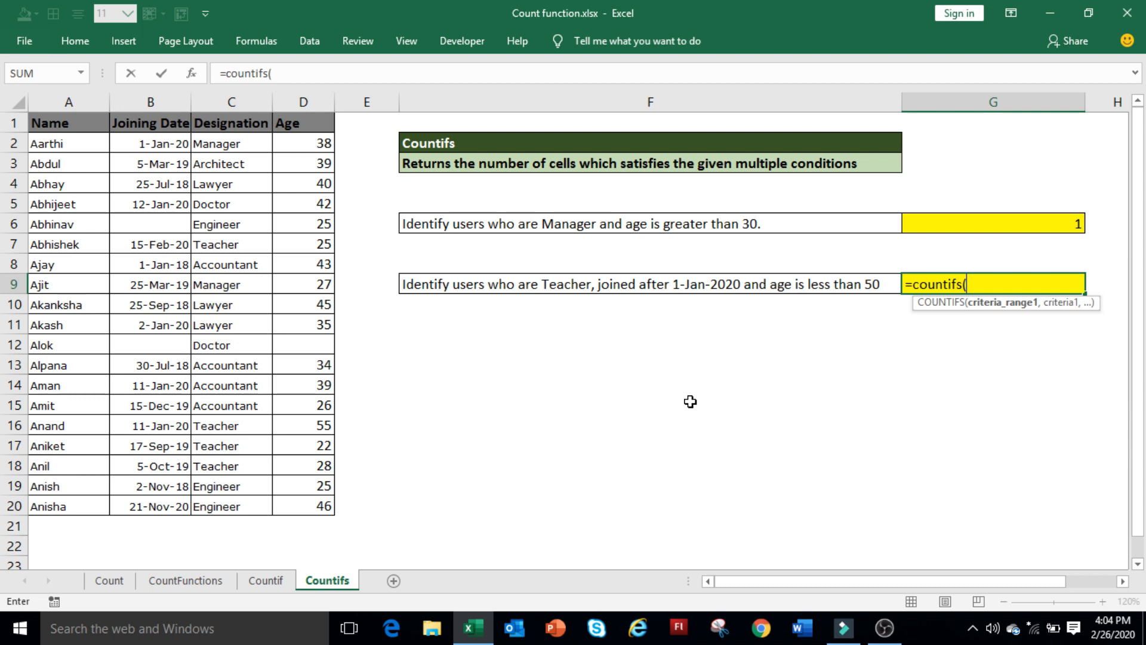
left_click(244, 102)
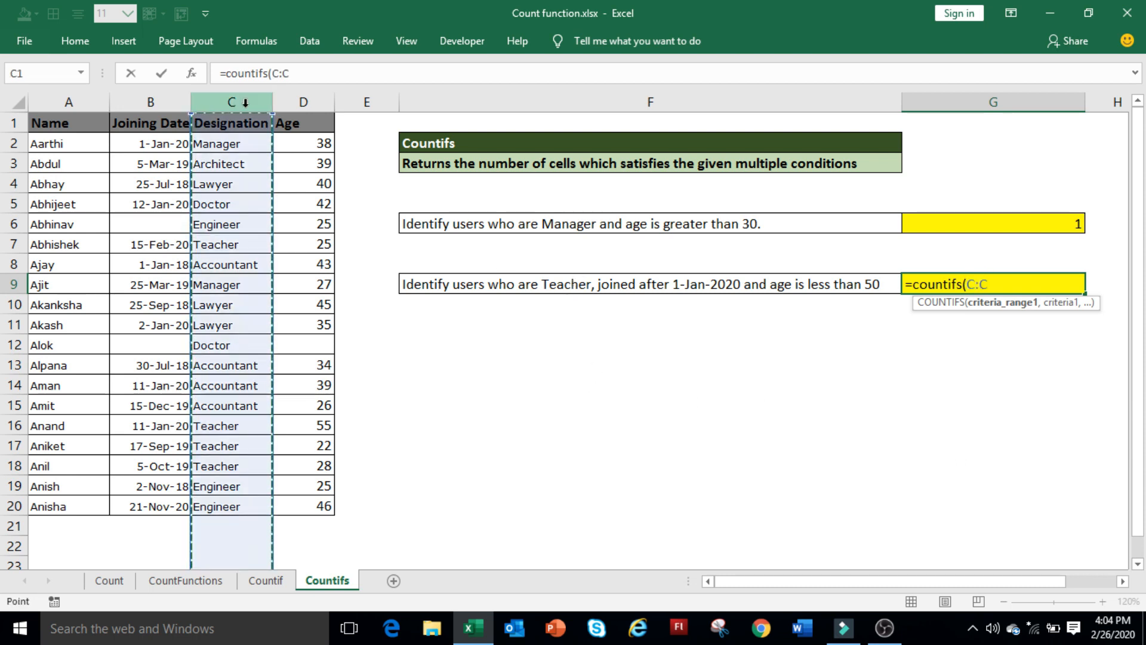
type(",\"Teacher")
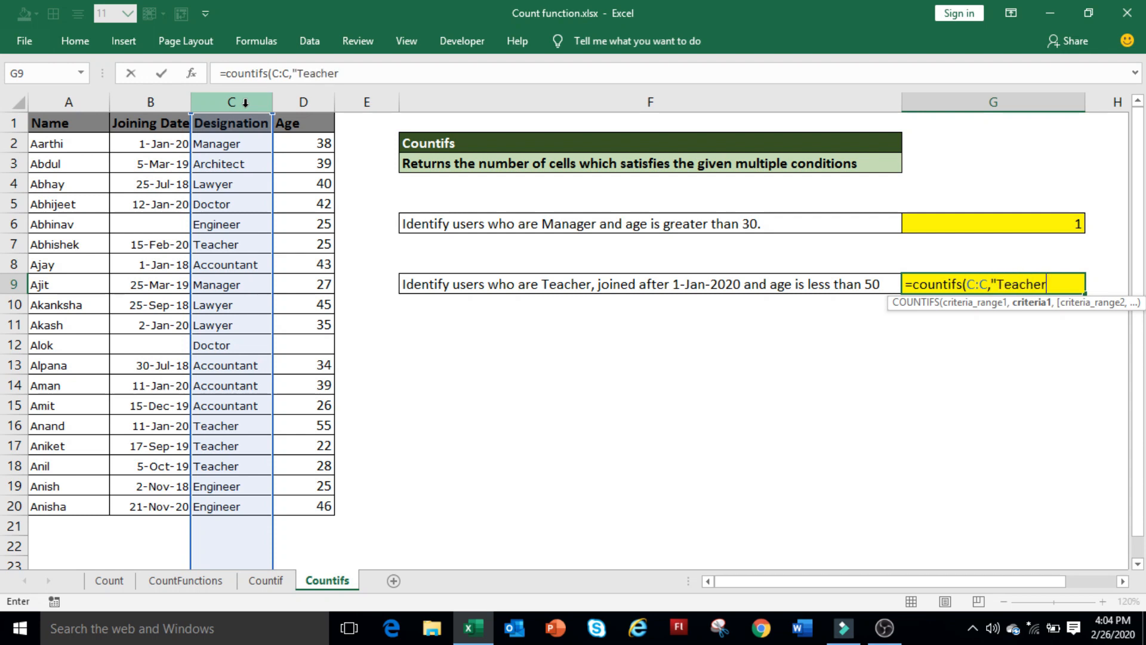
type("\",")
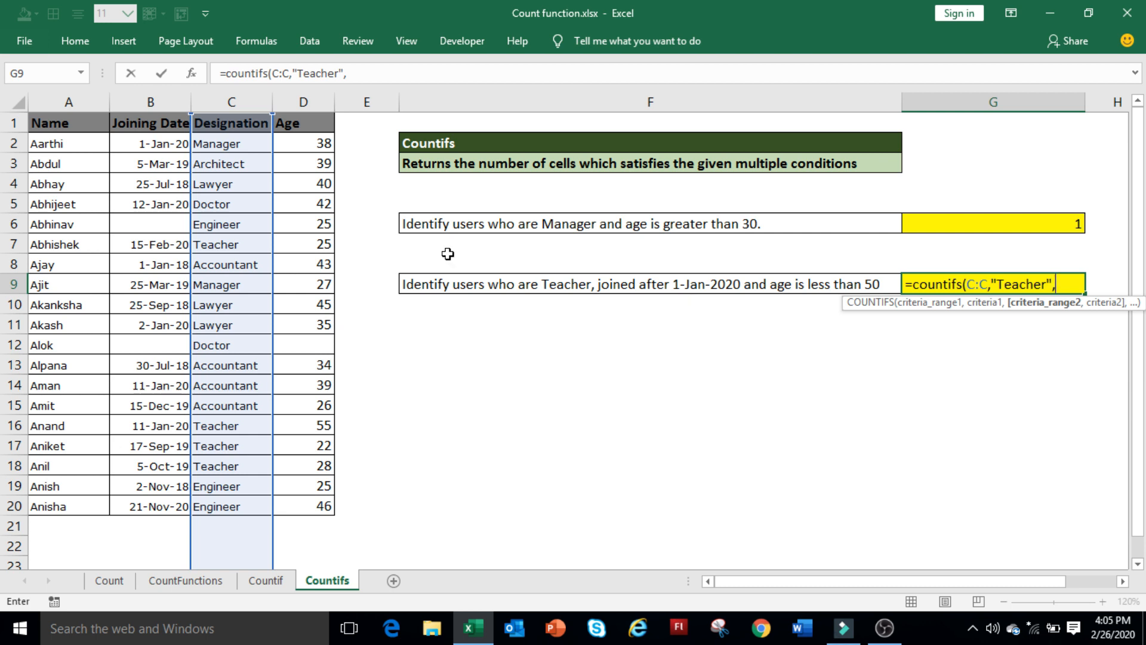
left_click(156, 101)
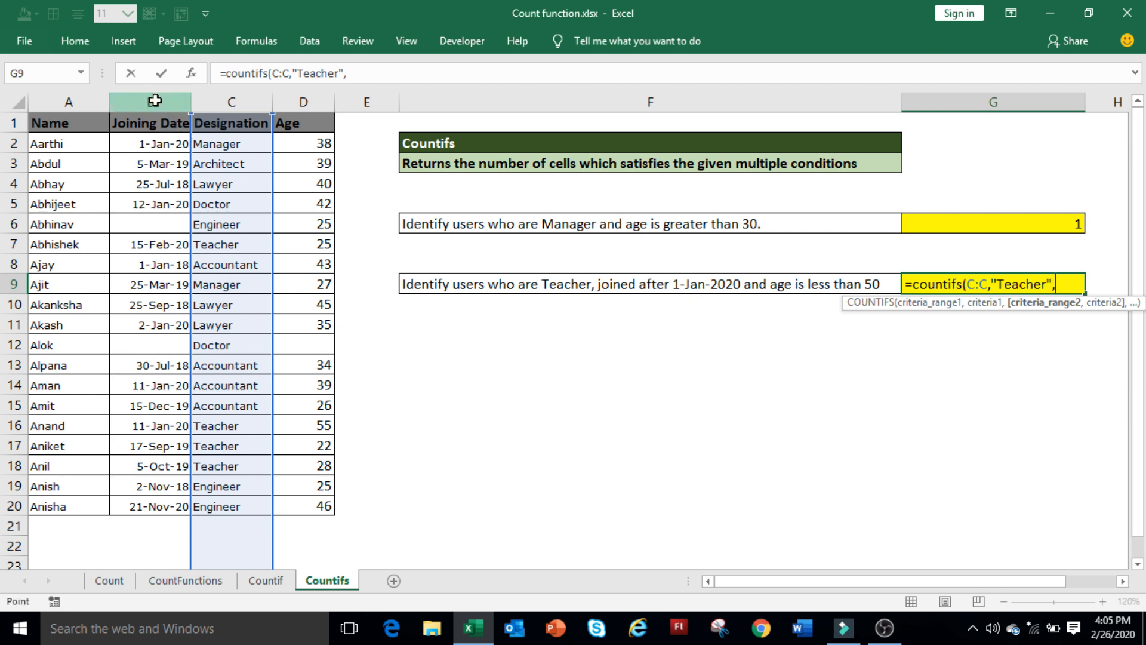
type(",\"")
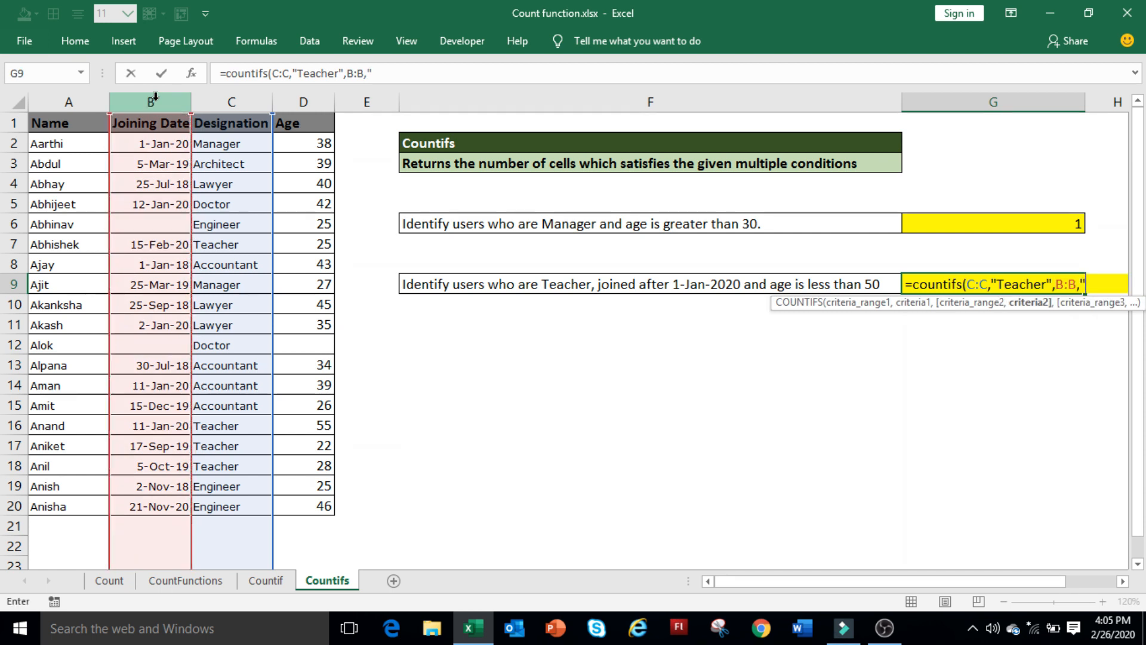
type(">01-Jan-2")
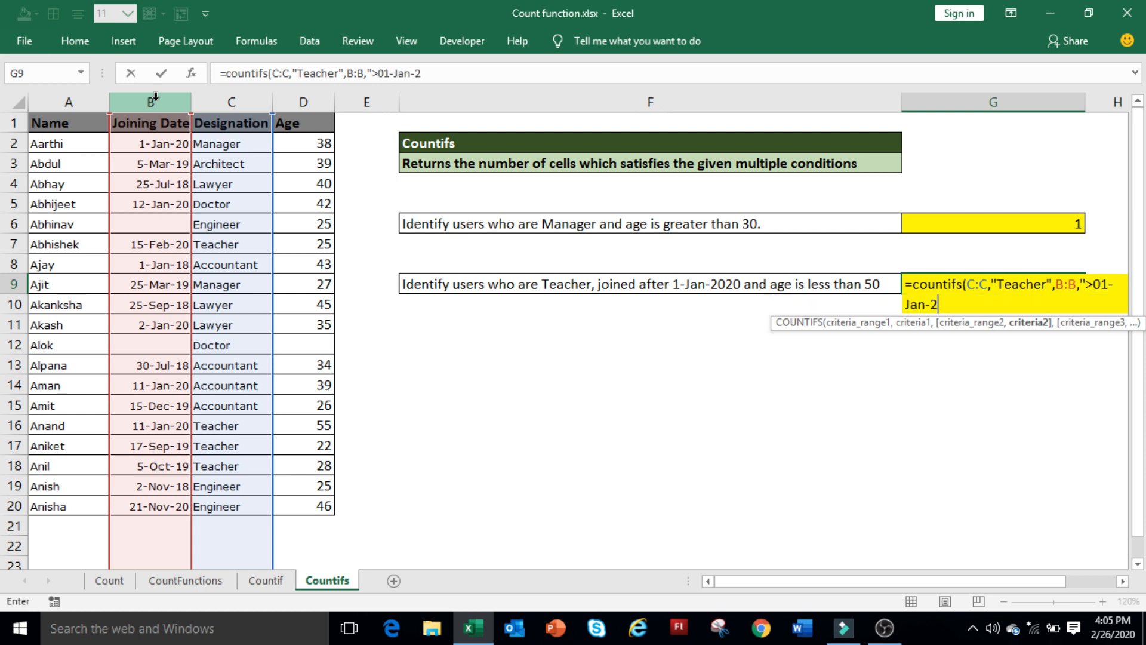
type("020\",")
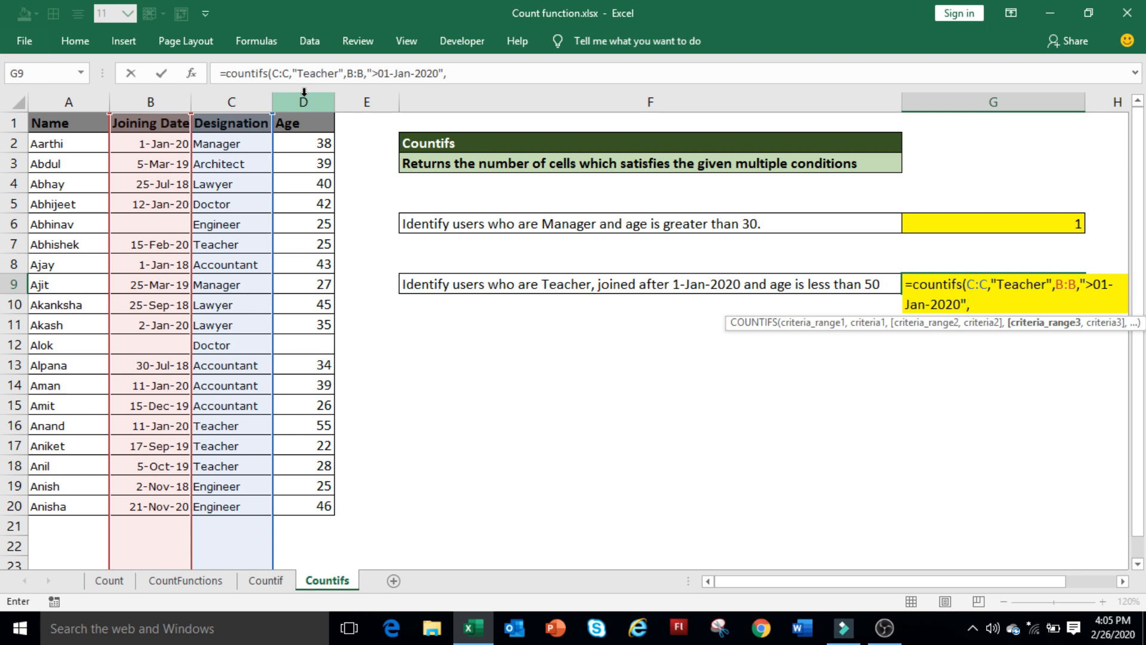
Complete the COUNTIFS formula in G9 with the whole Age column D matching "<50", and select cells B7:D7 to check it.
left_click(304, 91)
type(",\"")
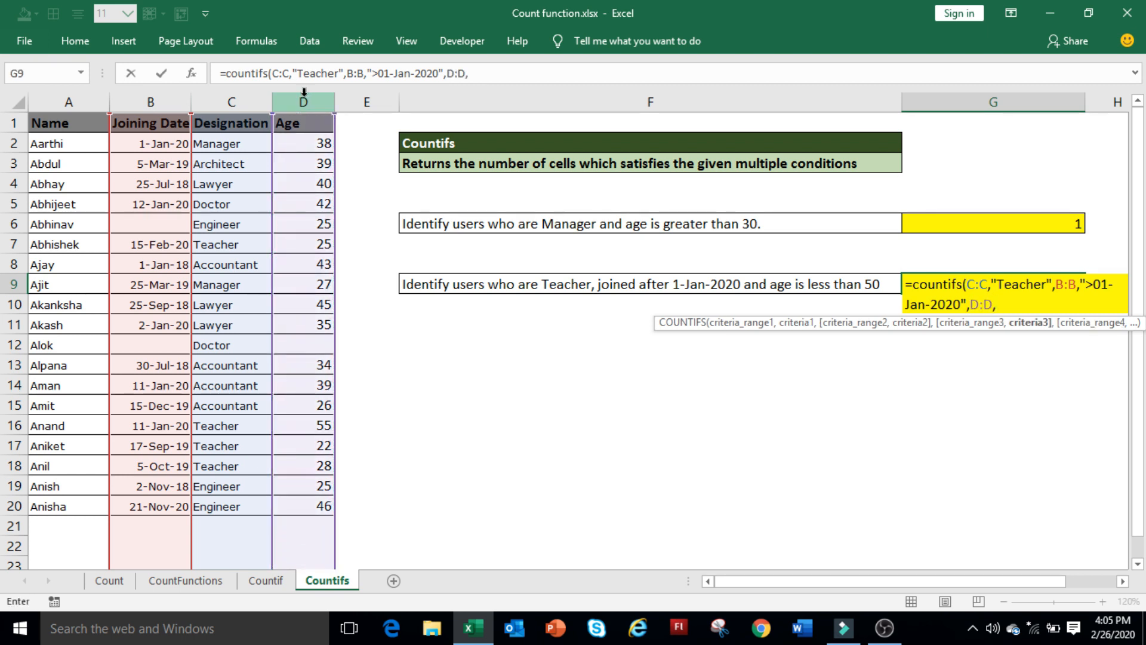
type("<50\")")
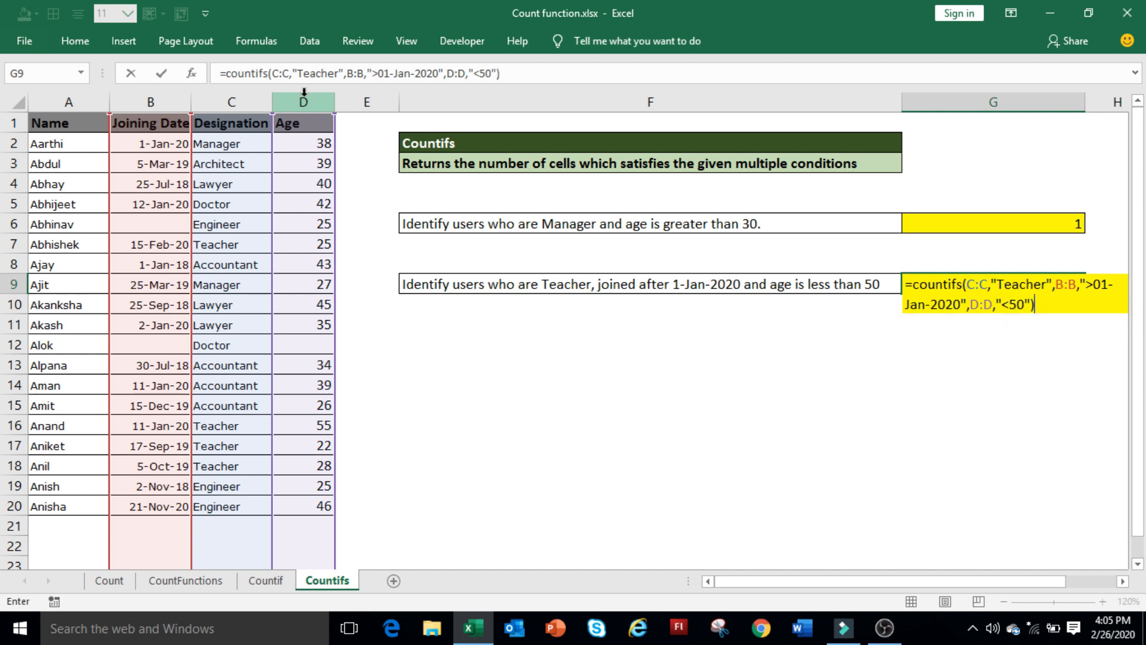
key("Return")
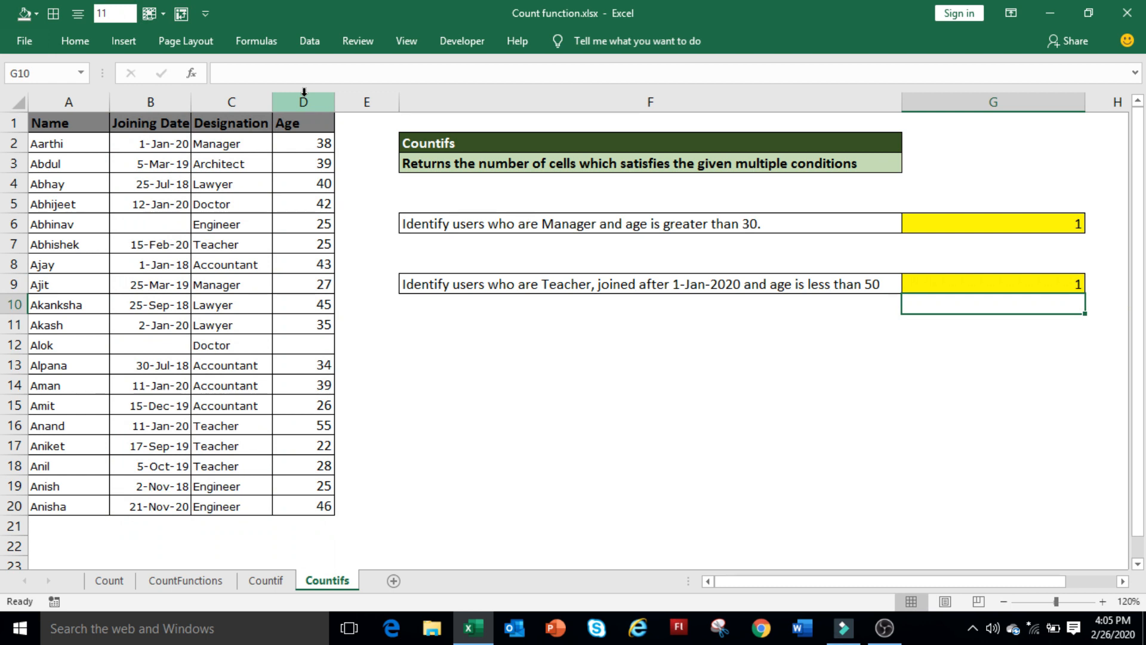
left_click(143, 241)
left_click_drag(194, 243, 300, 241)
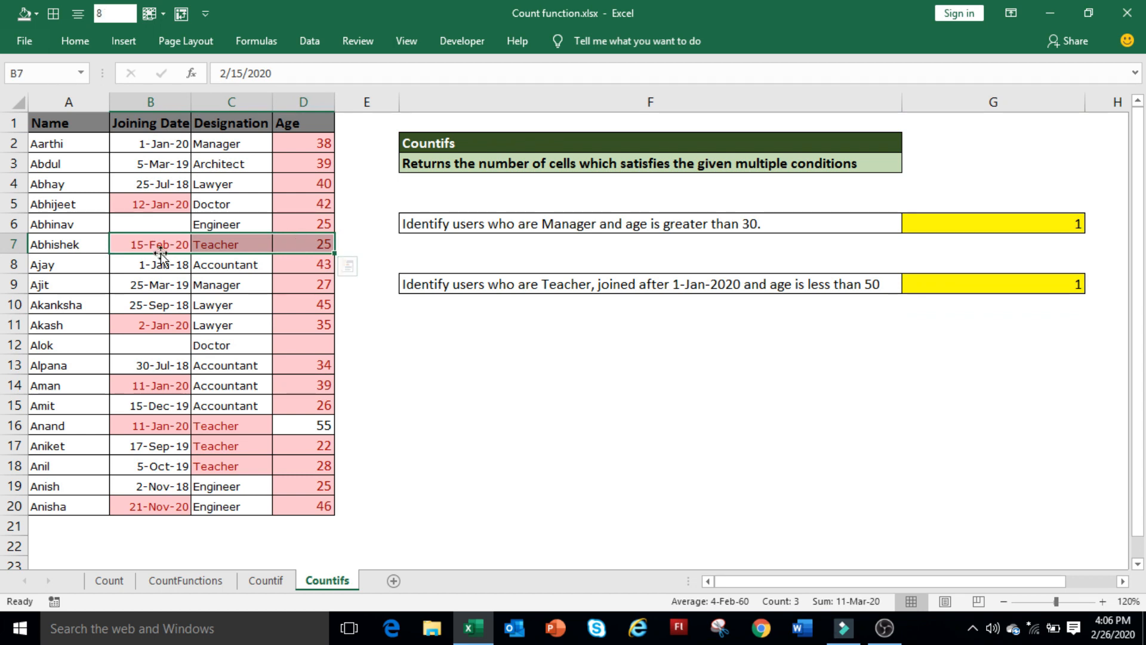